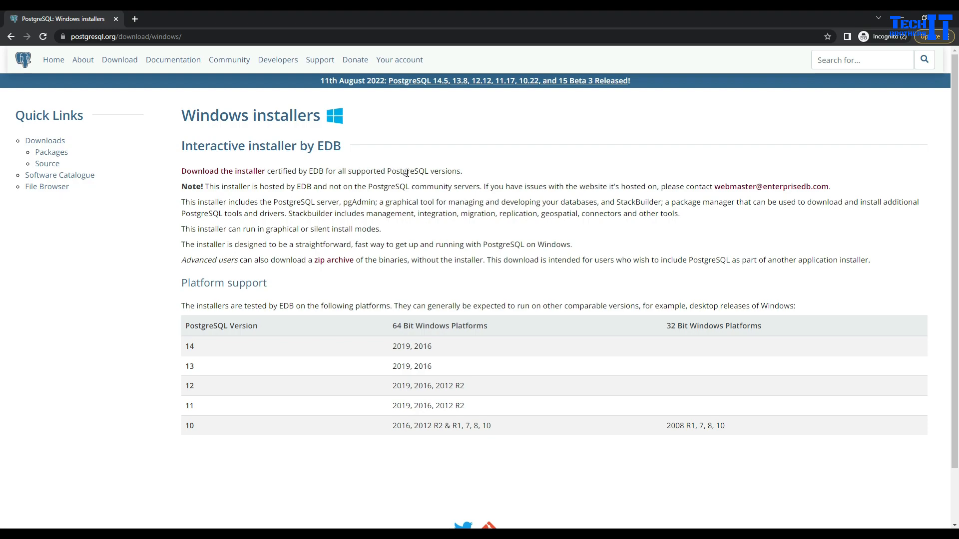
- Follow the 'Download the installer' link to EDB's PostgreSQL download page
{"action": "left_click", "coordinate": [213, 172]}
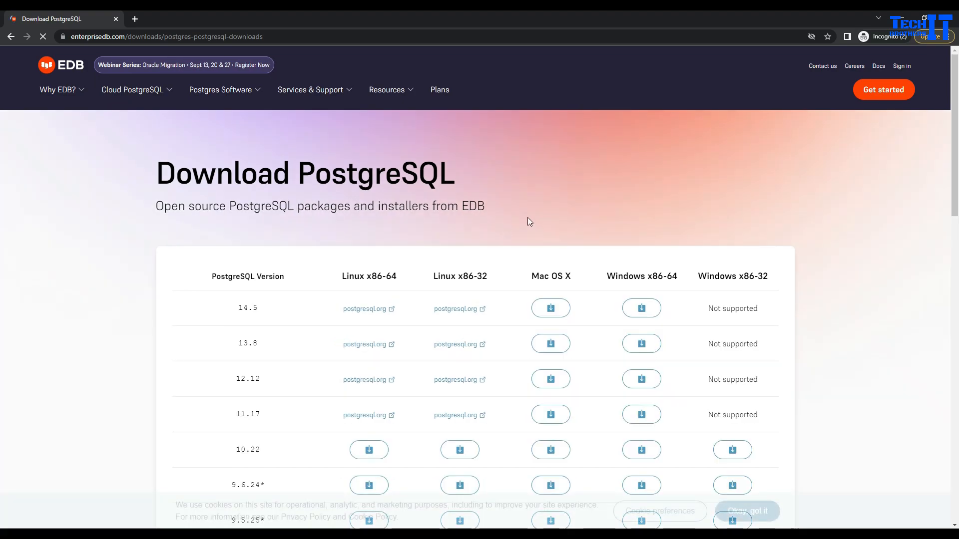
- Highlight the 14.5 version and the Windows x86-64 and x86-32 column headings
{"action": "double_click", "coordinate": [252, 309]}
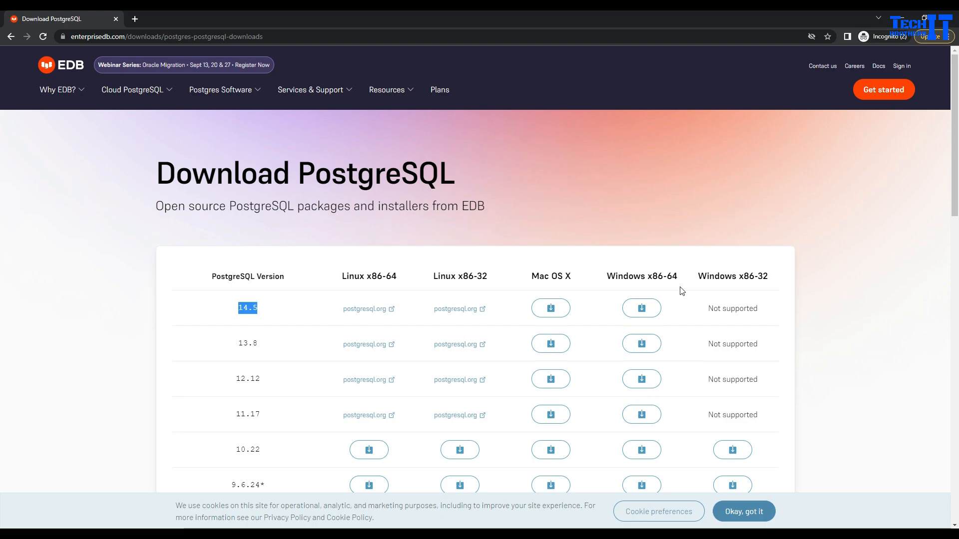
{"action": "left_click_drag", "start_coordinate": [647, 278], "coordinate": [680, 280]}
{"action": "triple_click", "coordinate": [645, 278]}
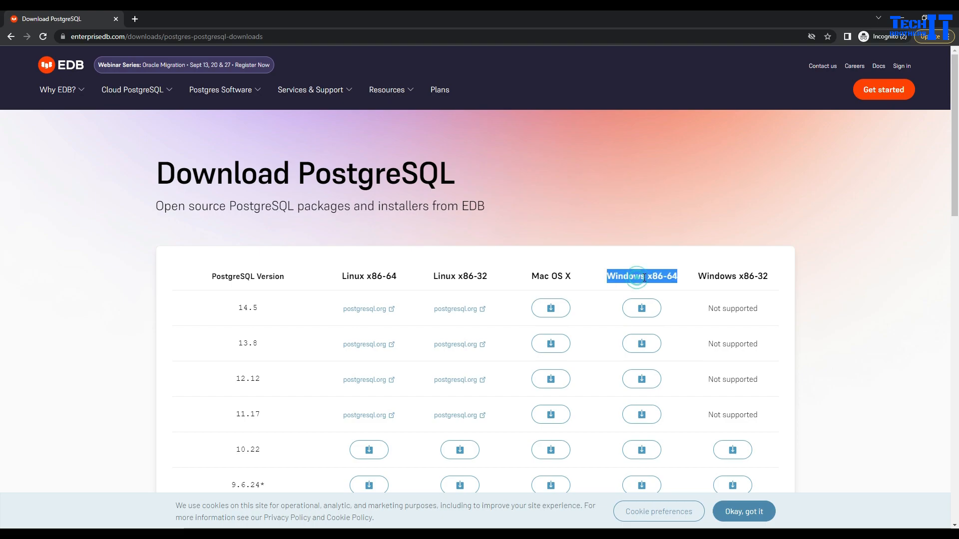
{"action": "left_click", "coordinate": [680, 223]}
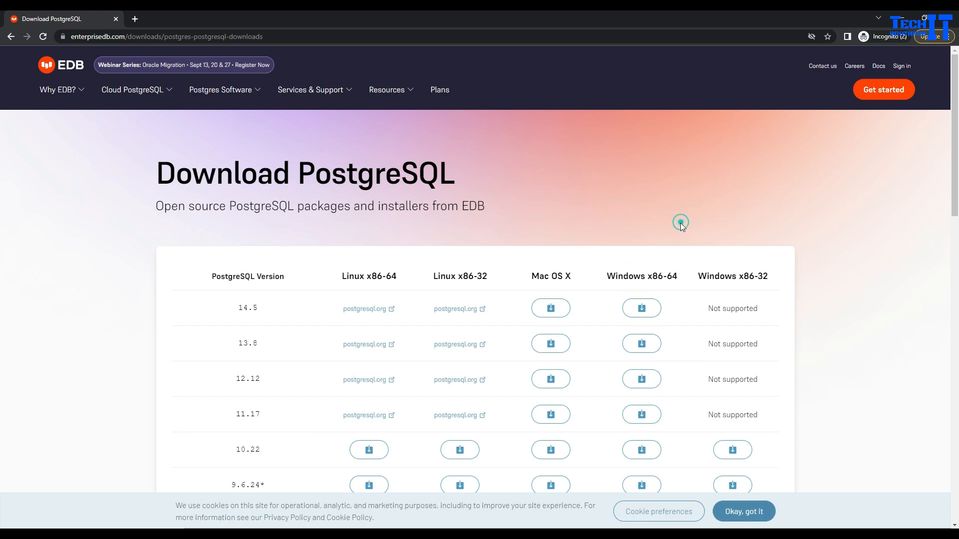
{"action": "double_click", "coordinate": [766, 276]}
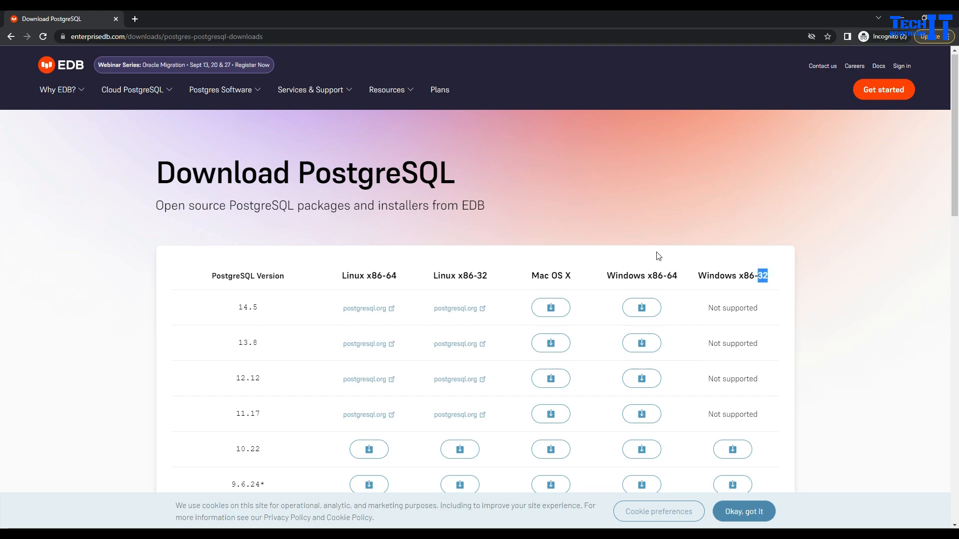
{"action": "scroll", "coordinate": [657, 195], "scroll_direction": "down", "scroll_amount": 1}
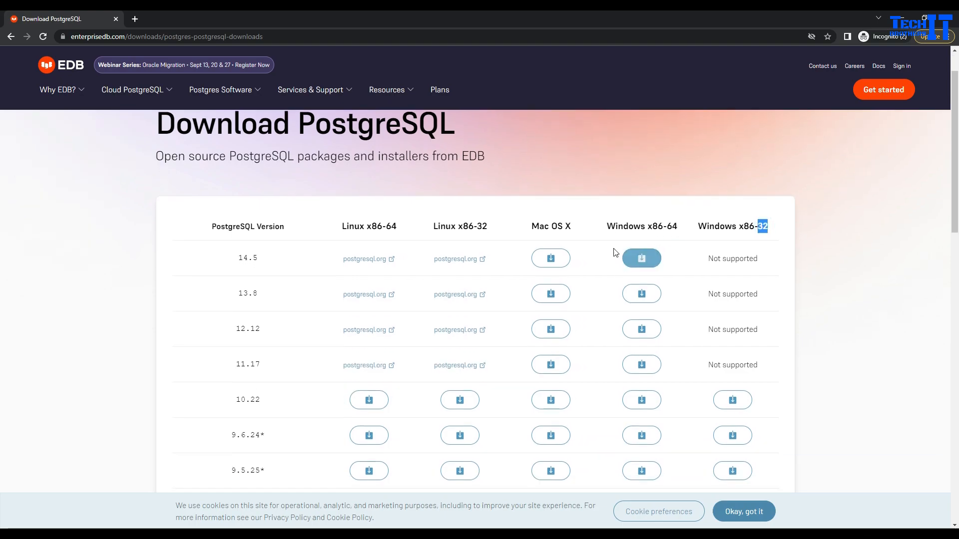
- Download the 14.5 Windows x86-64 installer and show it in its folder
{"action": "left_click", "coordinate": [641, 258]}
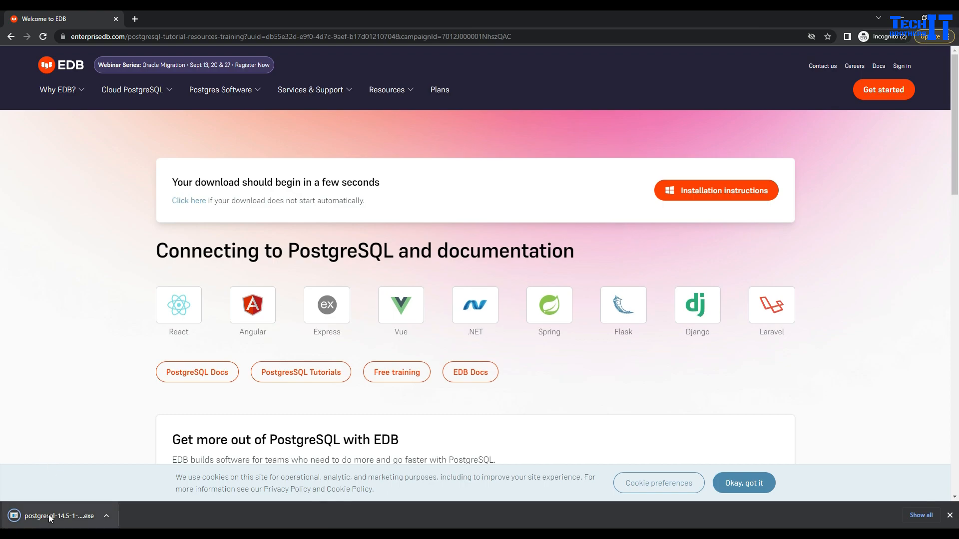
{"action": "left_click", "coordinate": [106, 516]}
{"action": "left_click", "coordinate": [138, 481]}
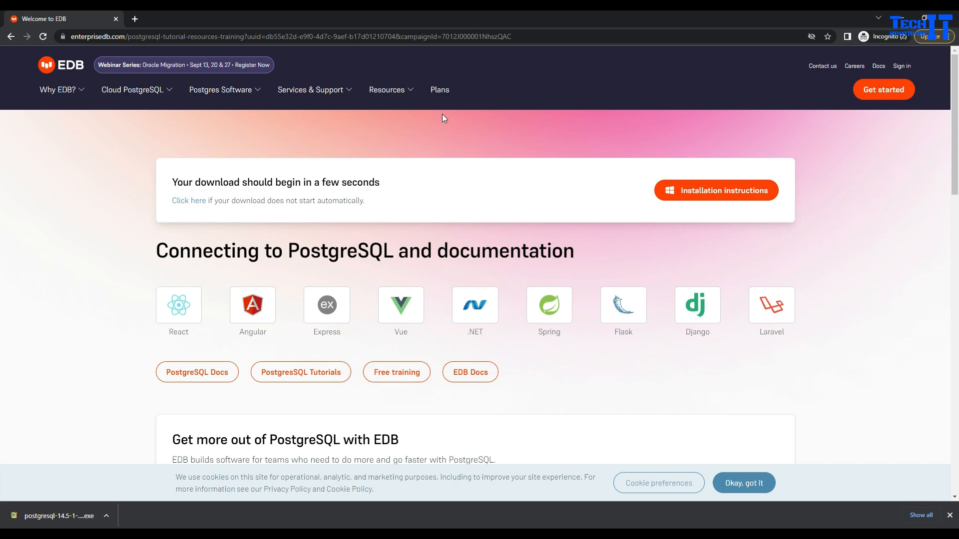
{"action": "left_click", "coordinate": [106, 517]}
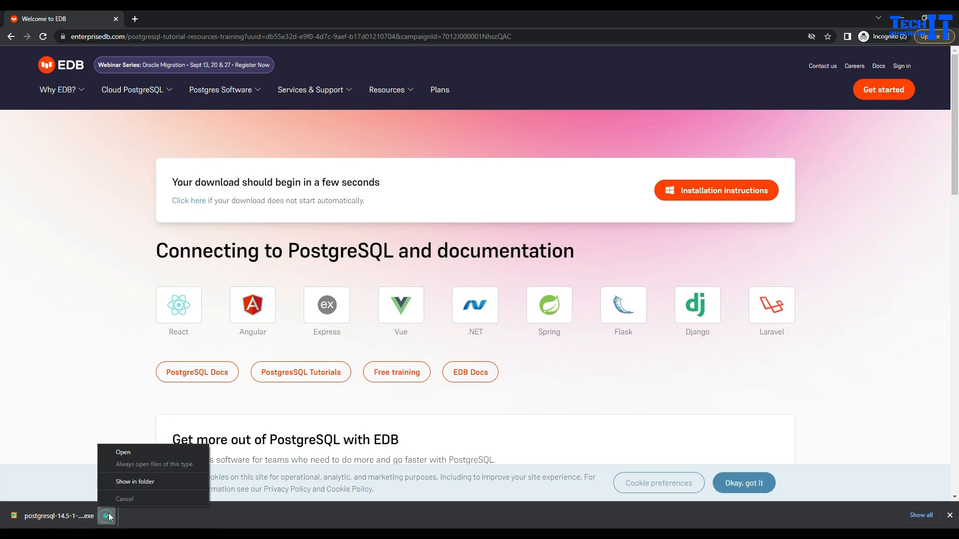
{"action": "left_click", "coordinate": [137, 482]}
{"action": "left_click", "coordinate": [361, 303]}
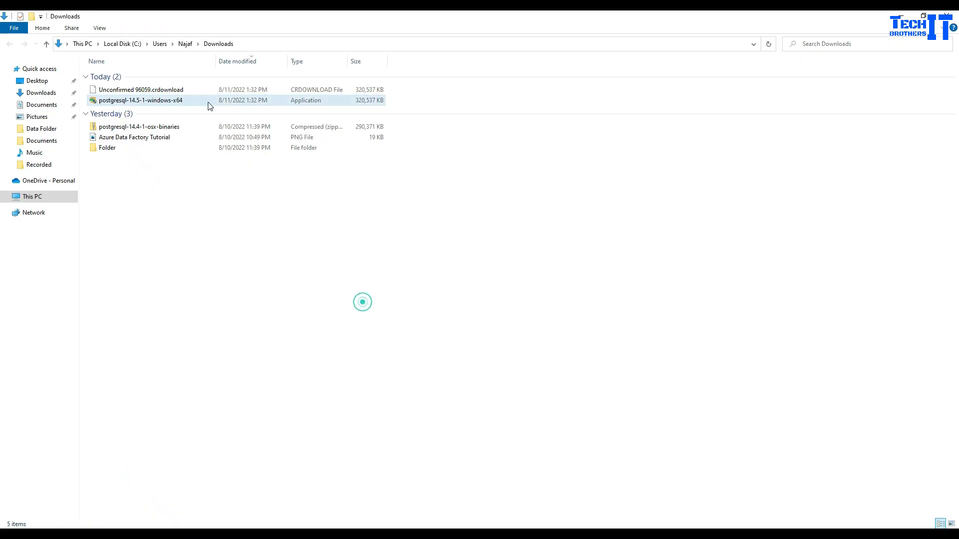
- Refresh the Downloads folder listing so the PostgreSQL installer shows
{"action": "double_click", "coordinate": [137, 102]}
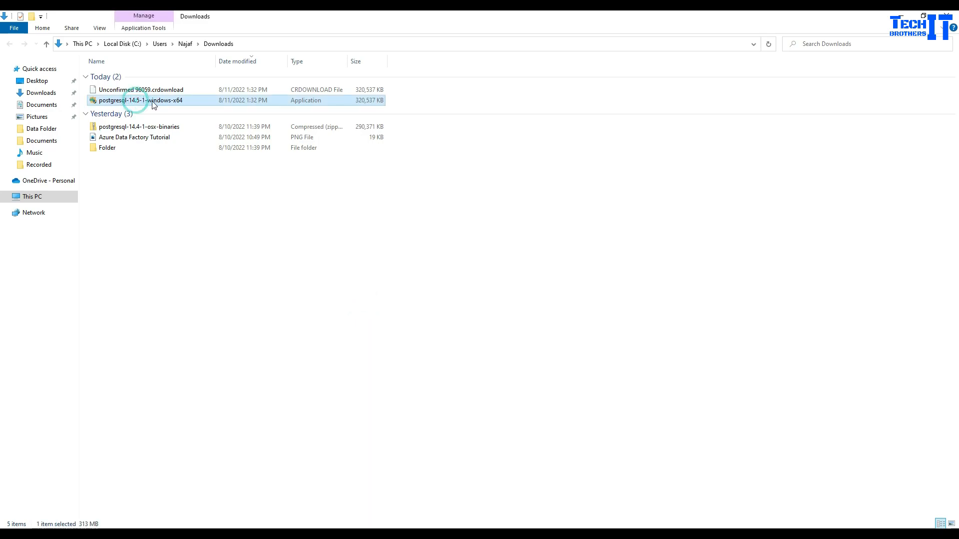
{"action": "right_click", "coordinate": [266, 269]}
{"action": "left_click", "coordinate": [293, 310]}
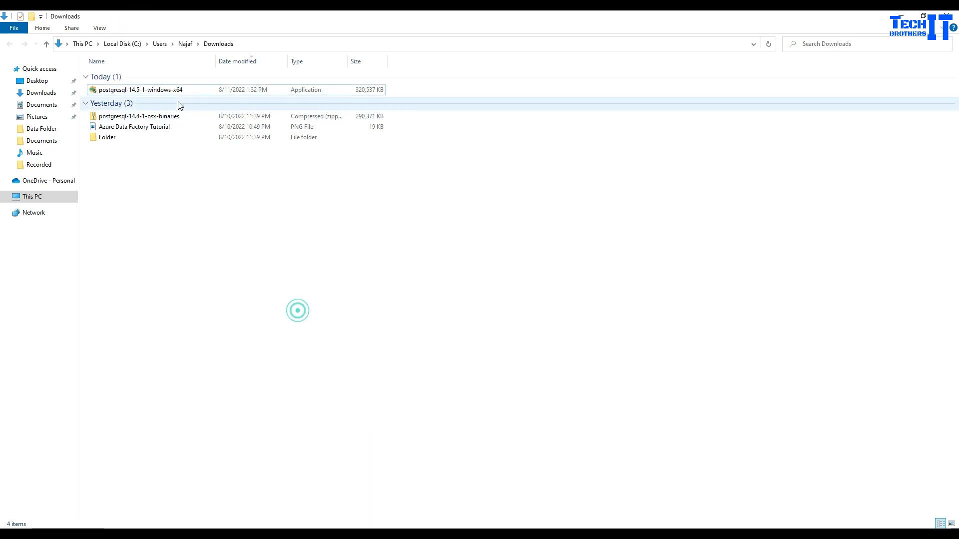
{"action": "left_click", "coordinate": [178, 93]}
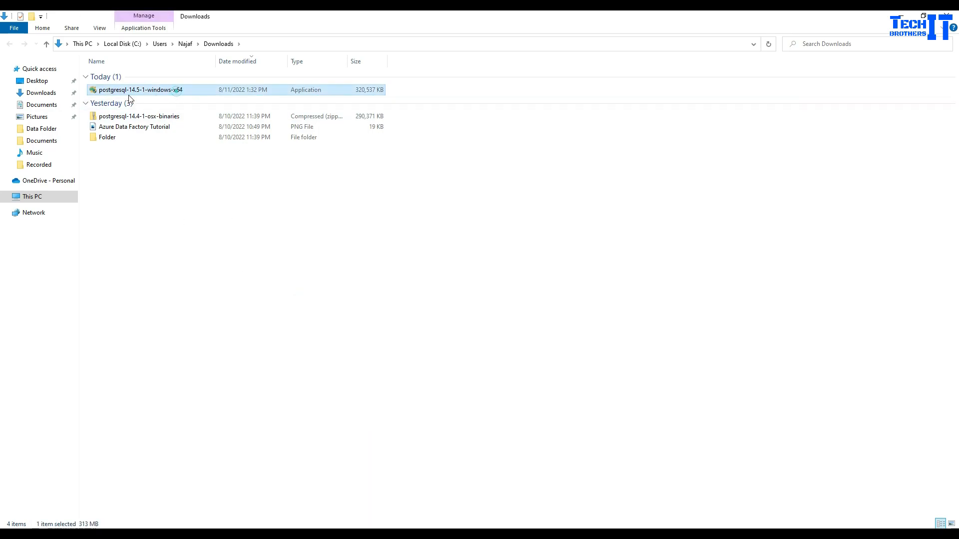
{"action": "left_click", "coordinate": [299, 277]}
{"action": "scroll", "coordinate": [306, 278], "scroll_direction": "up", "scroll_amount": 1}
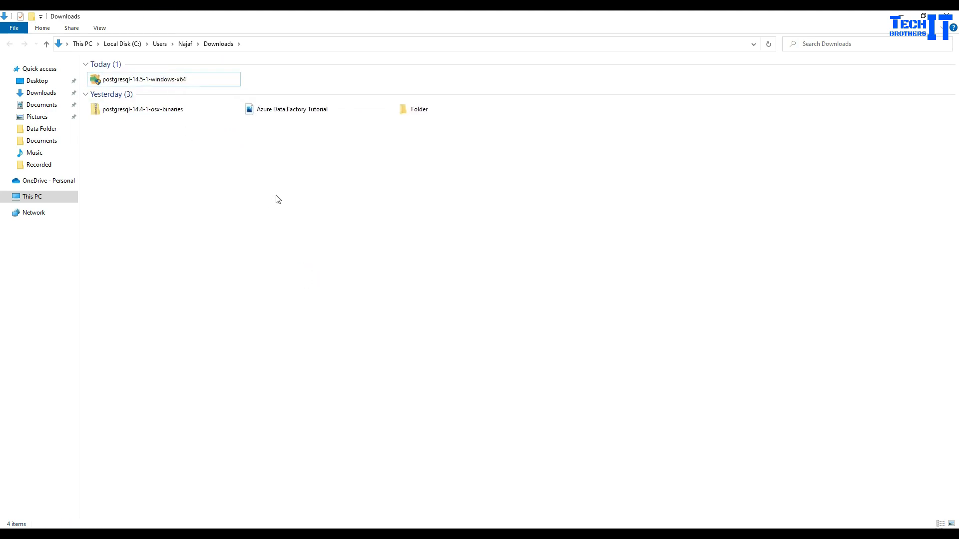
{"action": "scroll", "coordinate": [275, 201], "scroll_direction": "up", "scroll_amount": 2}
{"action": "scroll", "coordinate": [308, 289], "scroll_direction": "up", "scroll_amount": 3}
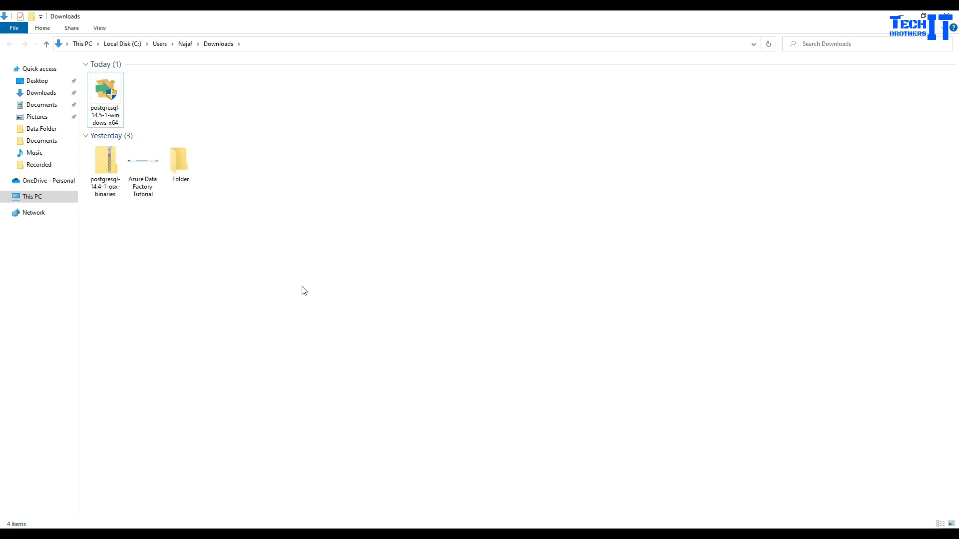
{"action": "scroll", "coordinate": [305, 281], "scroll_direction": "up", "scroll_amount": 2}
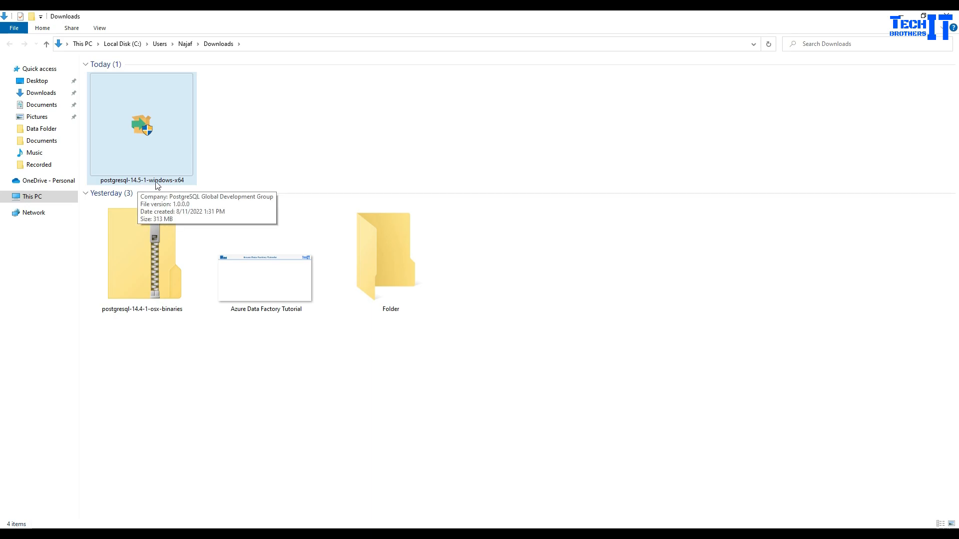
- Run the PostgreSQL 14.5 installer as administrator
{"action": "left_click", "coordinate": [305, 134]}
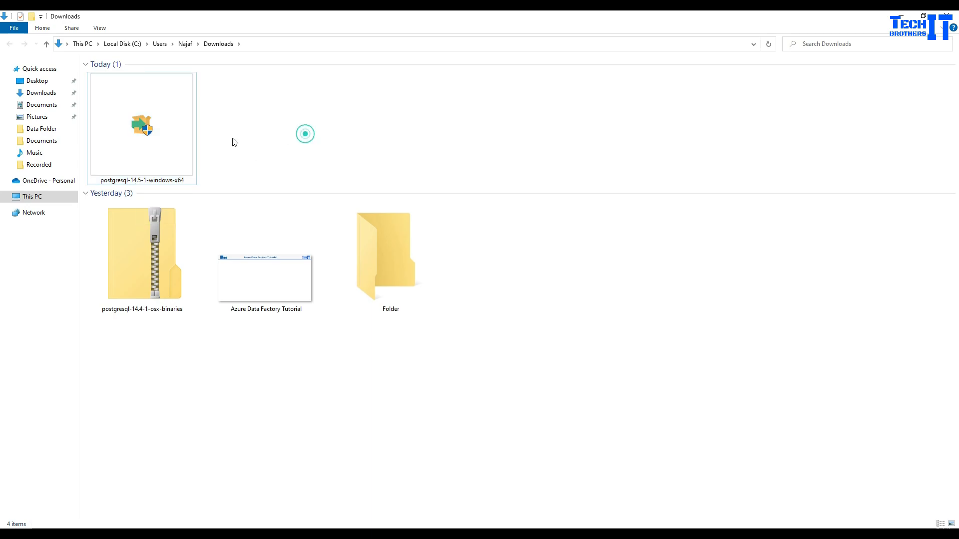
{"action": "left_click", "coordinate": [167, 140]}
{"action": "right_click", "coordinate": [166, 141]}
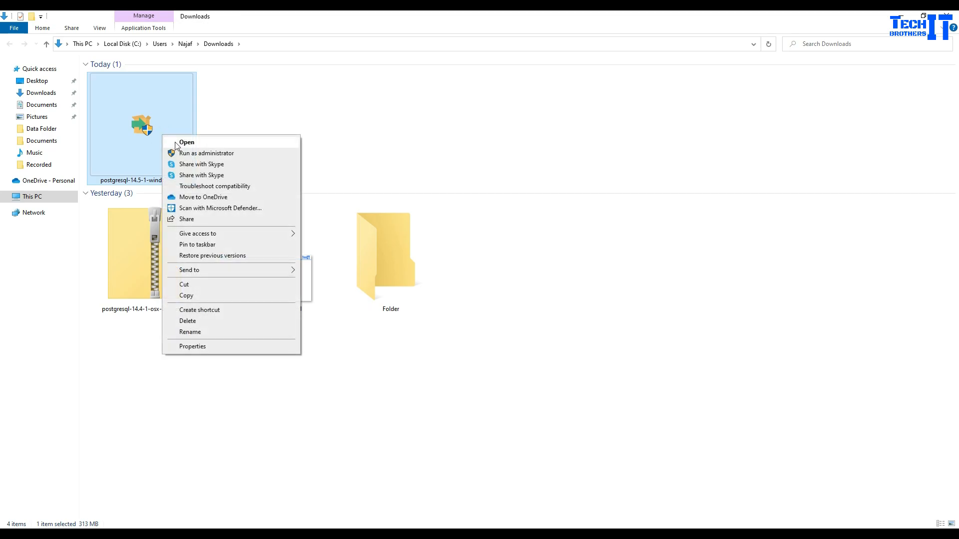
{"action": "left_click", "coordinate": [192, 153]}
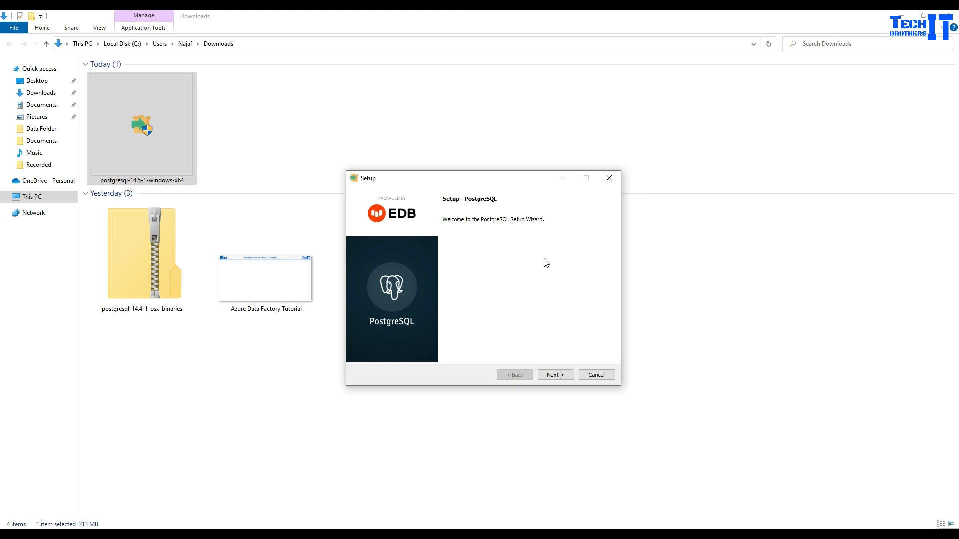
- Copy the C:\Program Files\PostgreSQL\14 installation path and keep it as the directory
{"action": "left_click", "coordinate": [553, 378]}
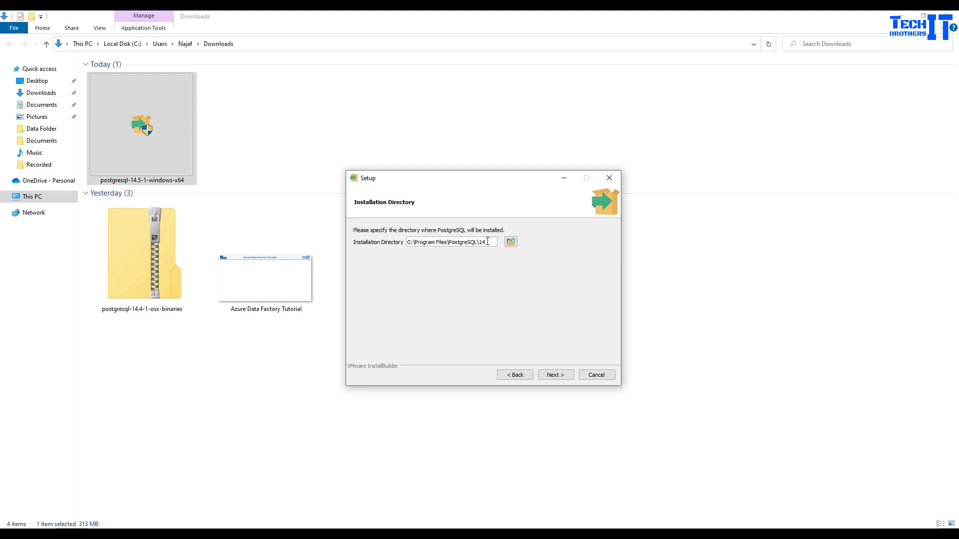
{"action": "left_click_drag", "start_coordinate": [487, 242], "coordinate": [389, 248]}
{"action": "right_click", "coordinate": [416, 244]}
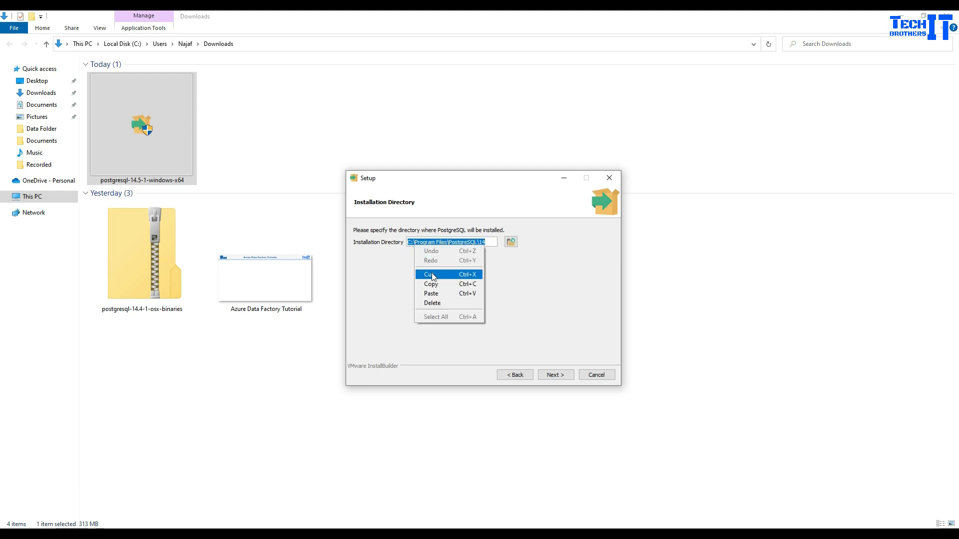
{"action": "left_click", "coordinate": [436, 286]}
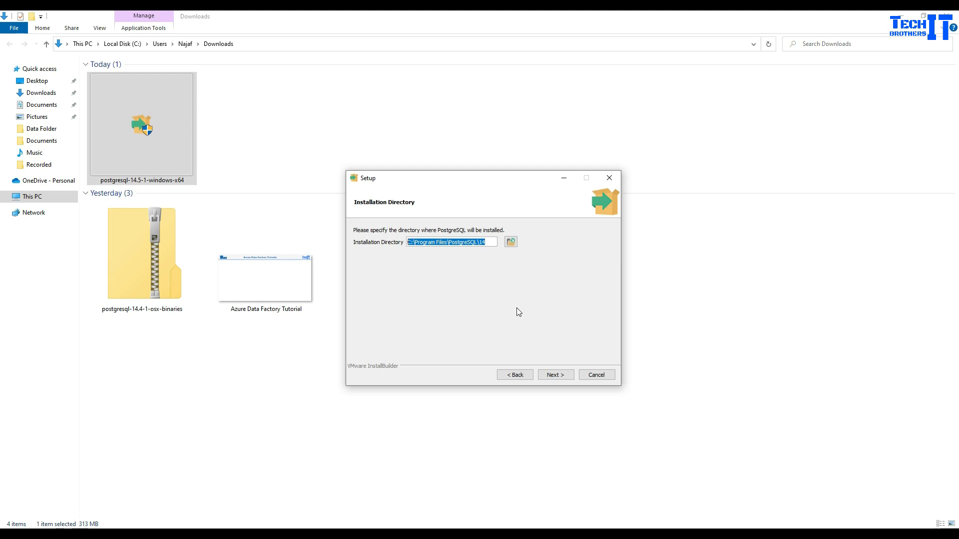
{"action": "left_click", "coordinate": [550, 378]}
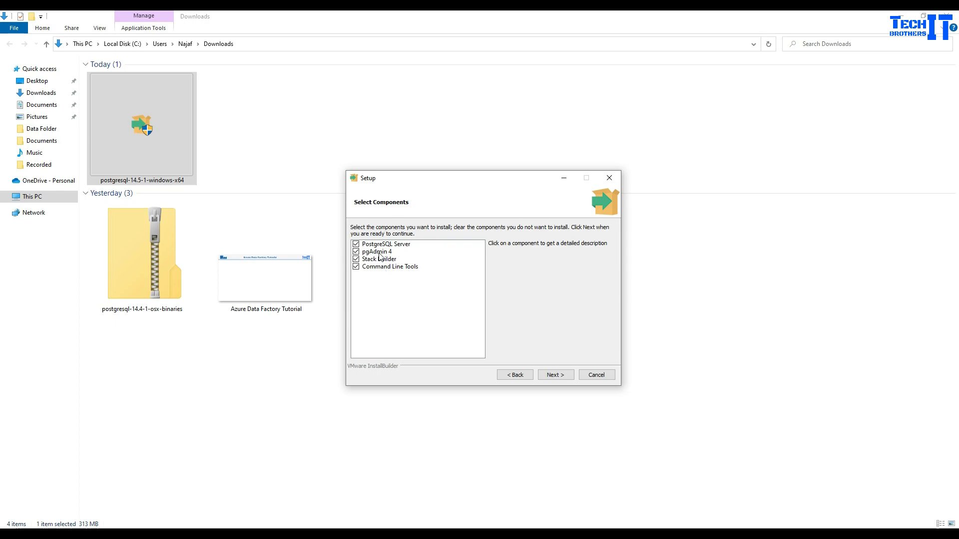
- Accept all four components, try the default data directory, then return to it
{"action": "left_click", "coordinate": [546, 375]}
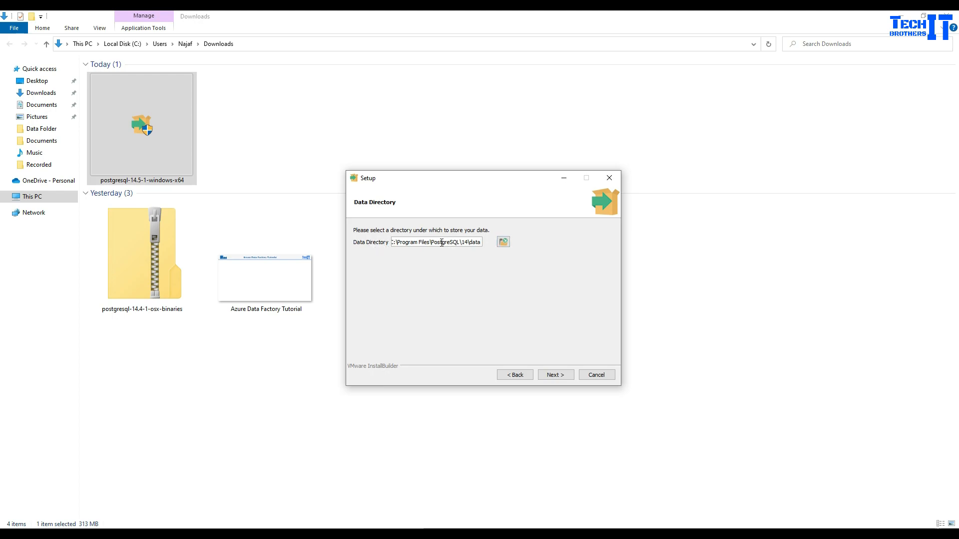
{"action": "left_click", "coordinate": [504, 243]}
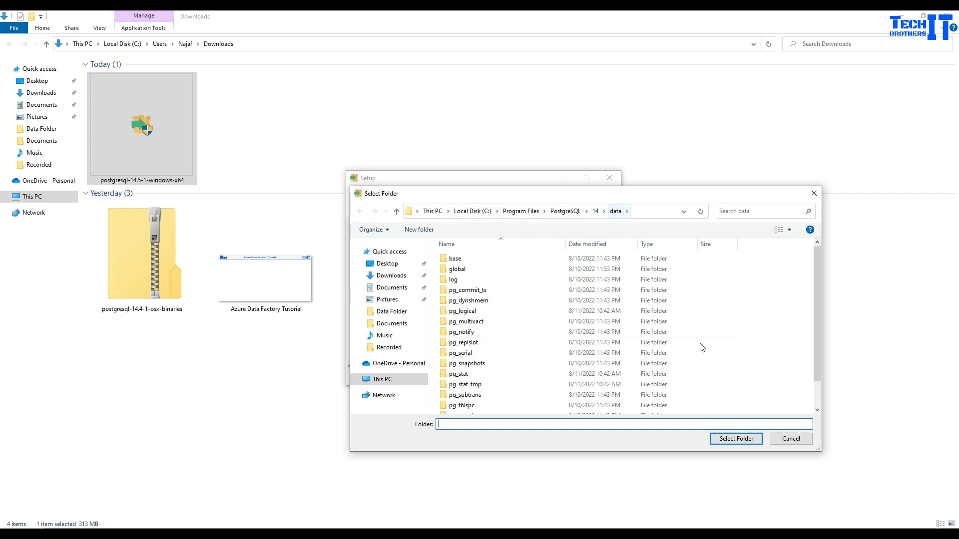
{"action": "left_click", "coordinate": [793, 443]}
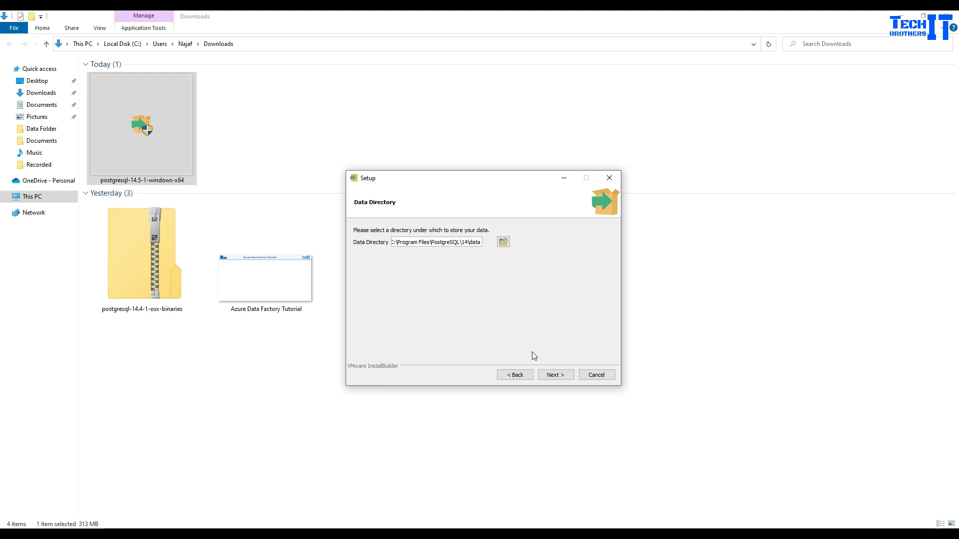
{"action": "left_click", "coordinate": [554, 375]}
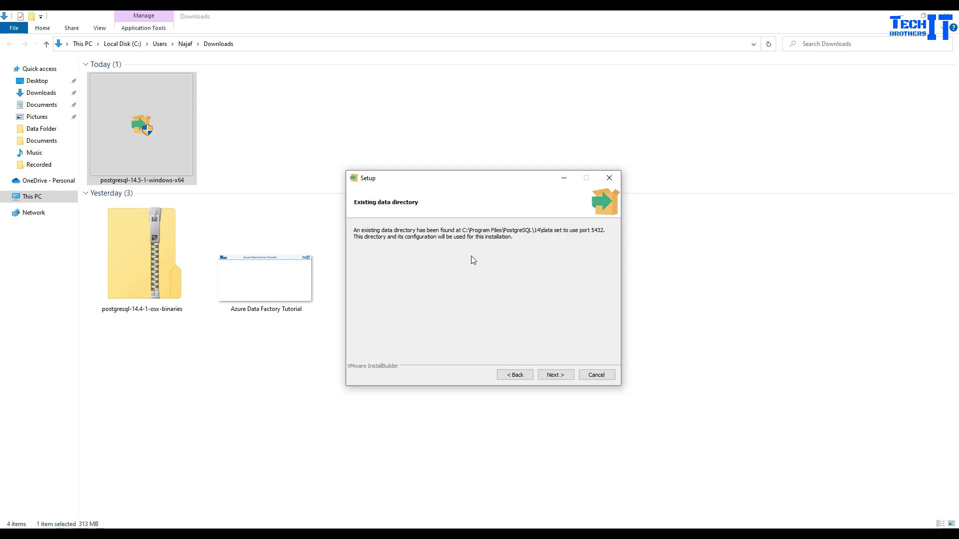
{"action": "left_click", "coordinate": [514, 375]}
- Copy the data directory path from the Data Directory field
{"action": "triple_click", "coordinate": [447, 243]}
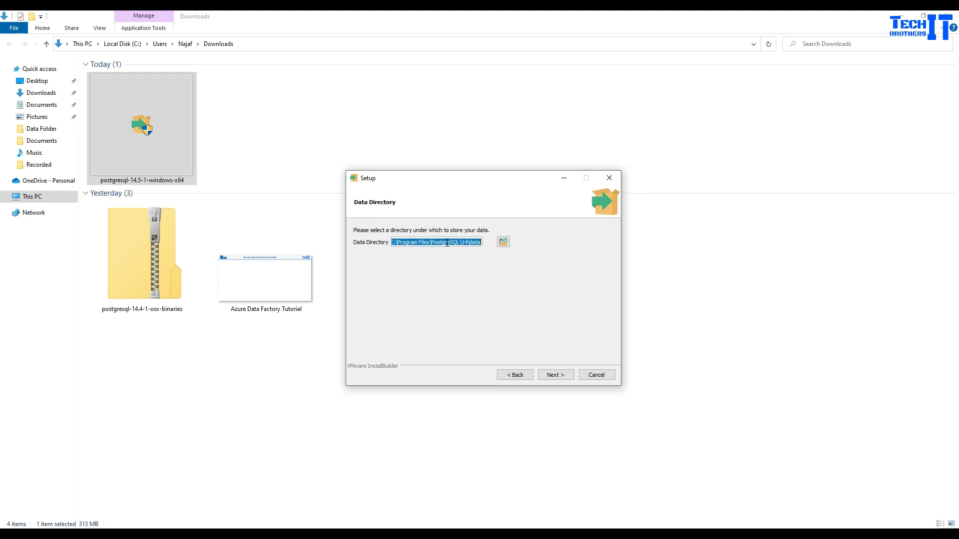
{"action": "right_click", "coordinate": [447, 243]}
{"action": "left_click", "coordinate": [469, 280]}
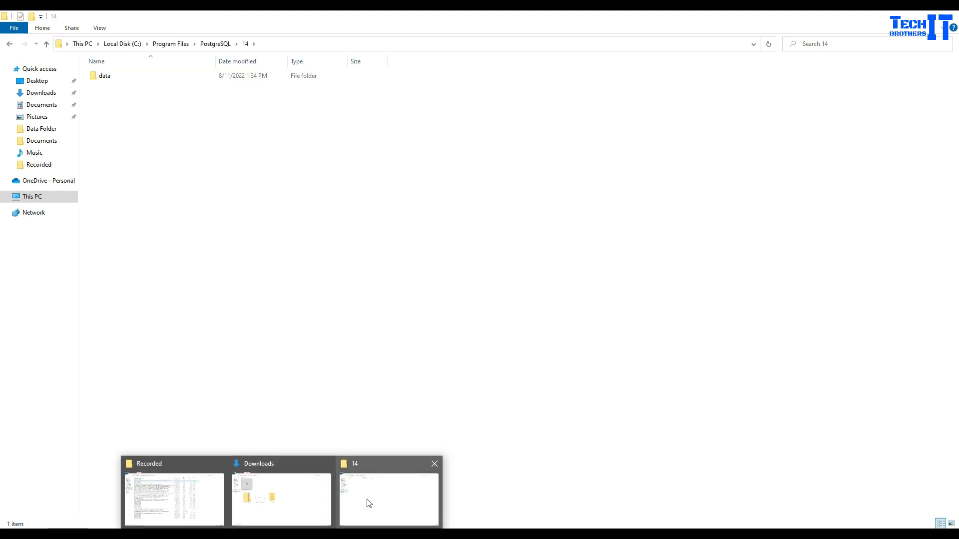
- Open the existing data folder in Explorer, then go back up to Program Files
{"action": "left_click", "coordinate": [366, 499]}
{"action": "double_click", "coordinate": [328, 75]}
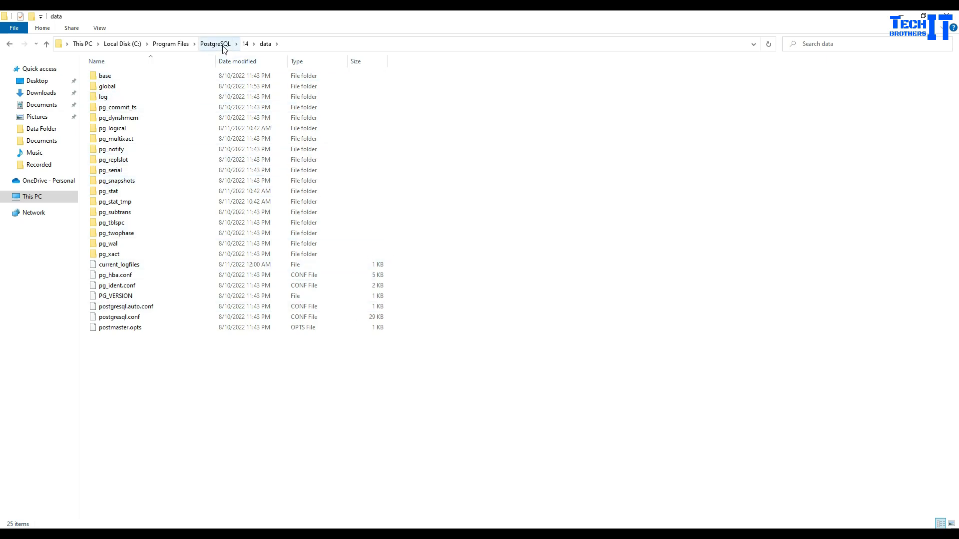
{"action": "left_click", "coordinate": [186, 45]}
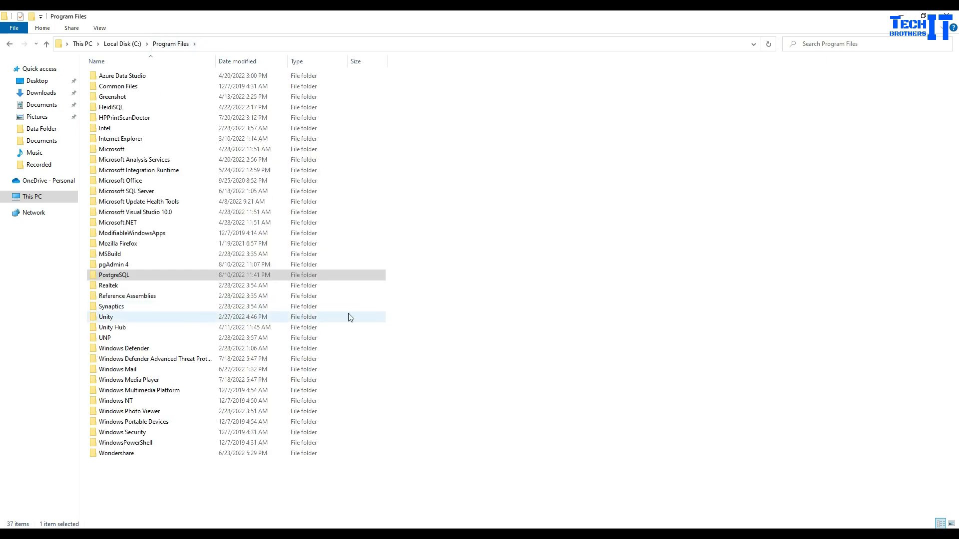
{"action": "left_click", "coordinate": [462, 315]}
- Delete the PostgreSQL folder from Program Files despite the access warning
{"action": "left_click", "coordinate": [151, 275]}
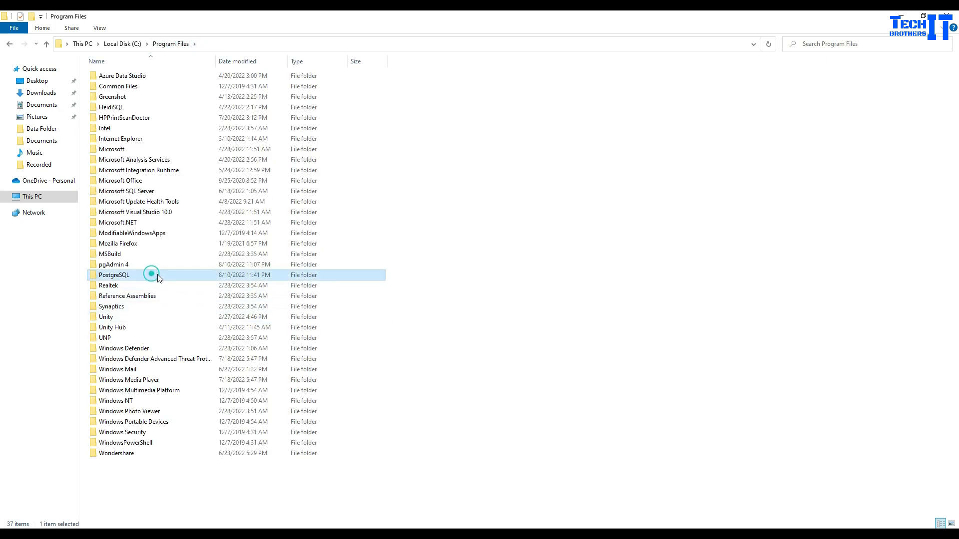
{"action": "key", "text": "Delete"}
{"action": "key", "text": "Escape"}
{"action": "left_click", "coordinate": [402, 209]}
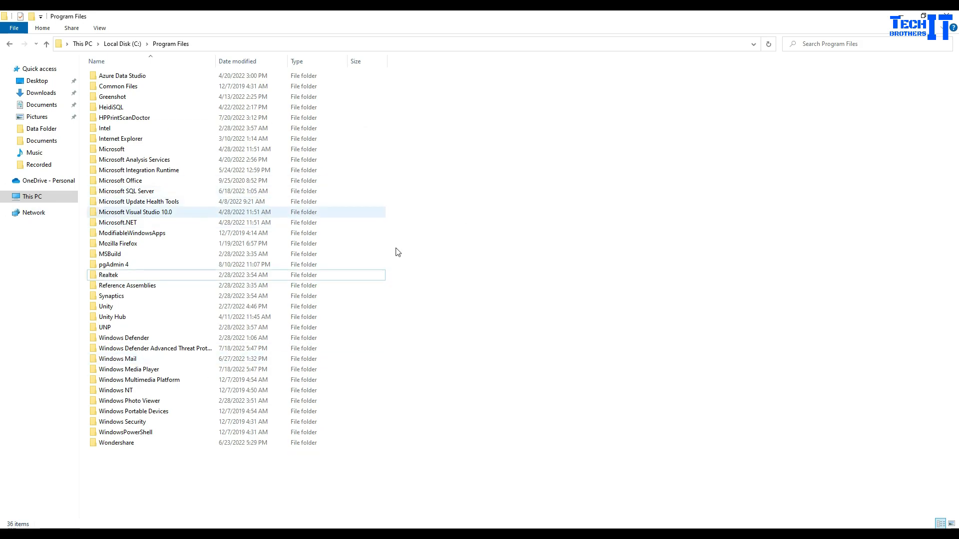
{"action": "left_click", "coordinate": [572, 532]}
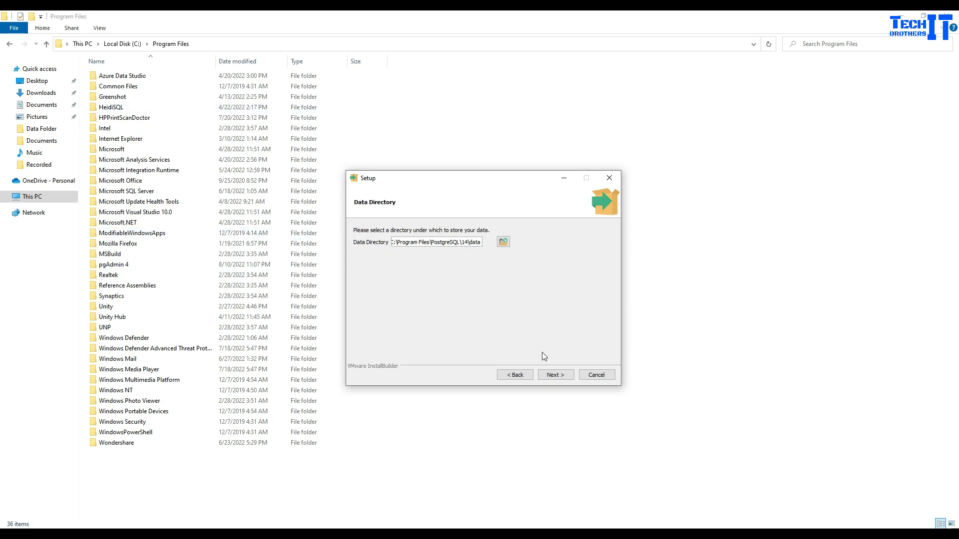
- Accept the data directory, set the superuser password, and keep port 5432
{"action": "left_click", "coordinate": [555, 374]}
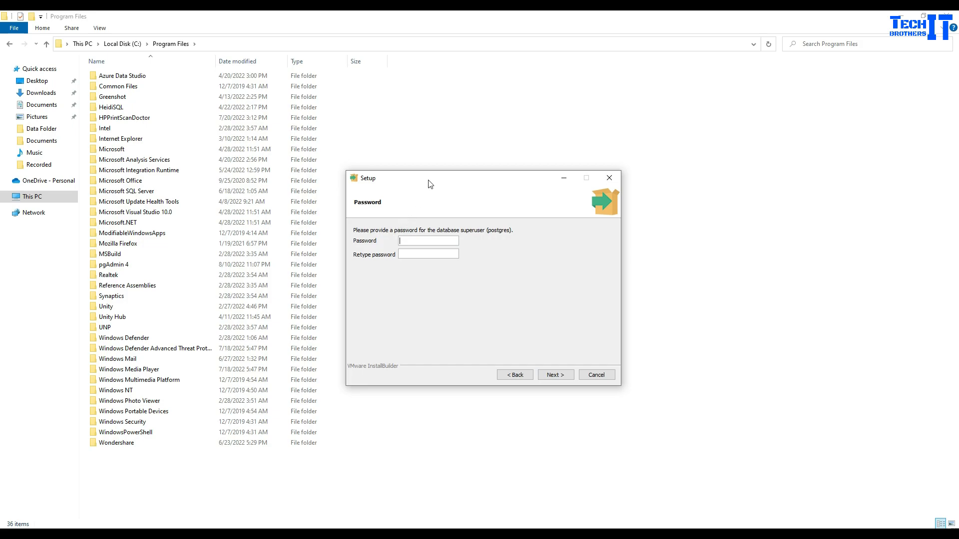
{"action": "left_click_drag", "start_coordinate": [428, 182], "coordinate": [526, 180]}
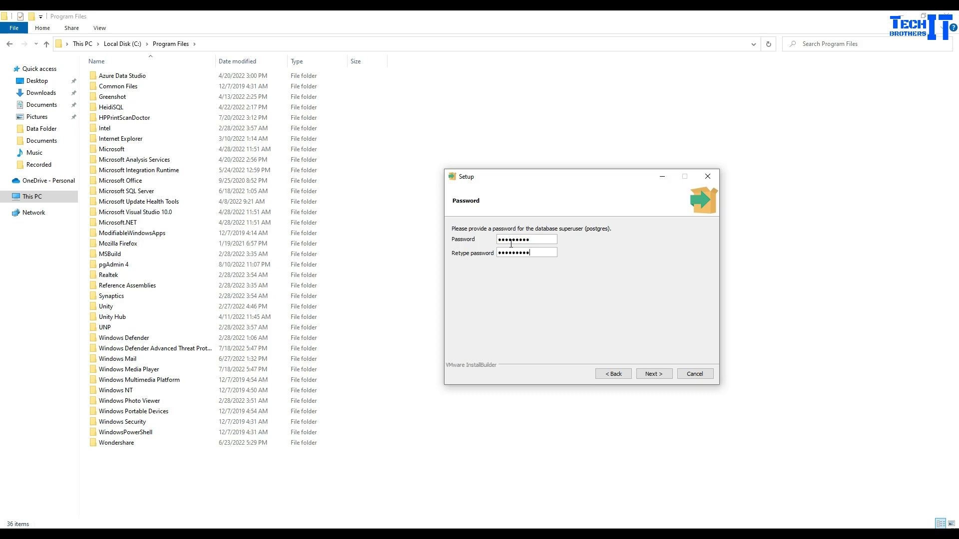
{"action": "left_click", "coordinate": [654, 373]}
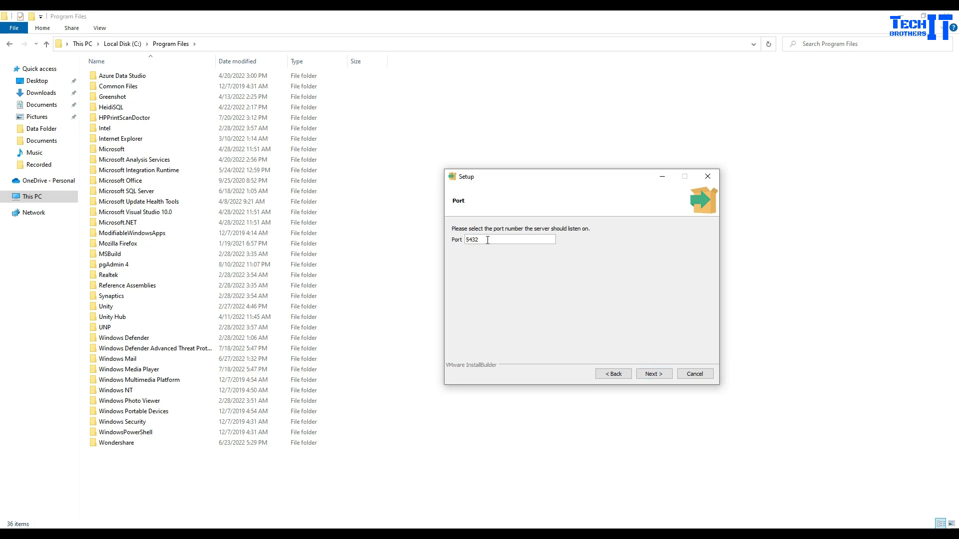
{"action": "left_click", "coordinate": [652, 373]}
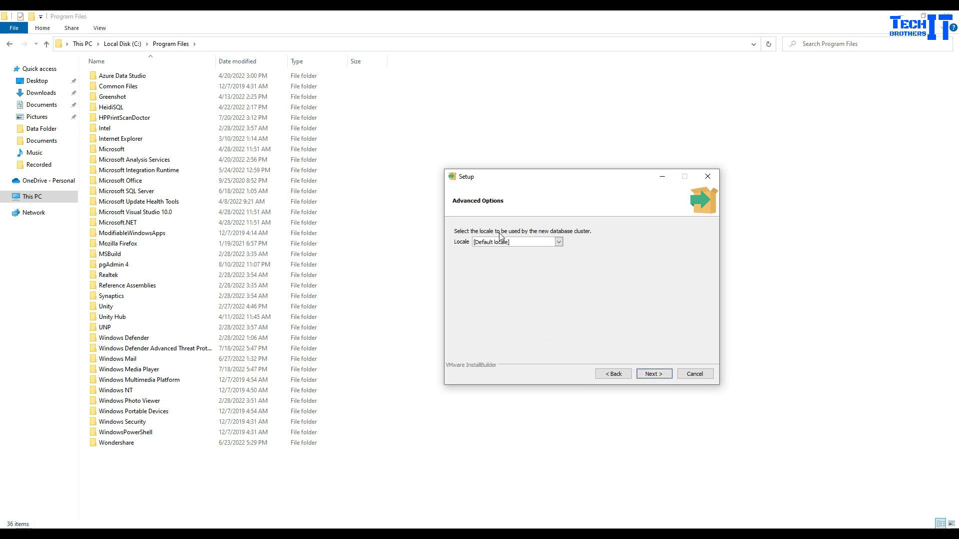
- Keep the default locale, accept the summary, and start installing PostgreSQL
{"action": "left_click", "coordinate": [559, 242]}
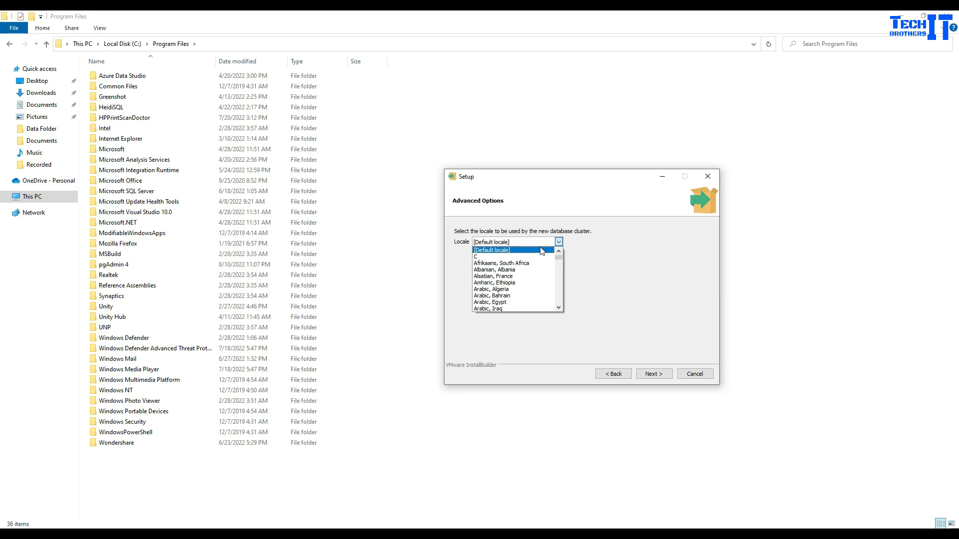
{"action": "left_click", "coordinate": [459, 252]}
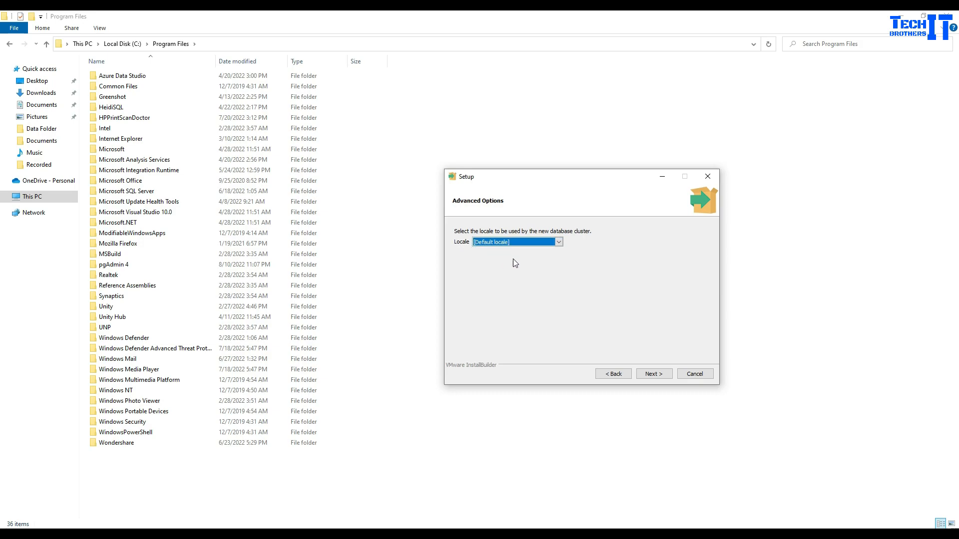
{"action": "left_click", "coordinate": [647, 374]}
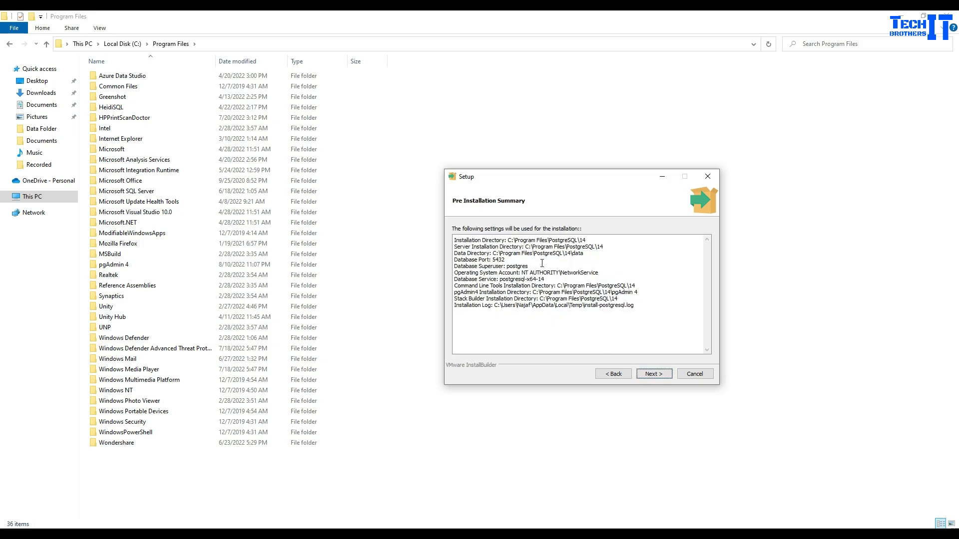
{"action": "left_click", "coordinate": [649, 375]}
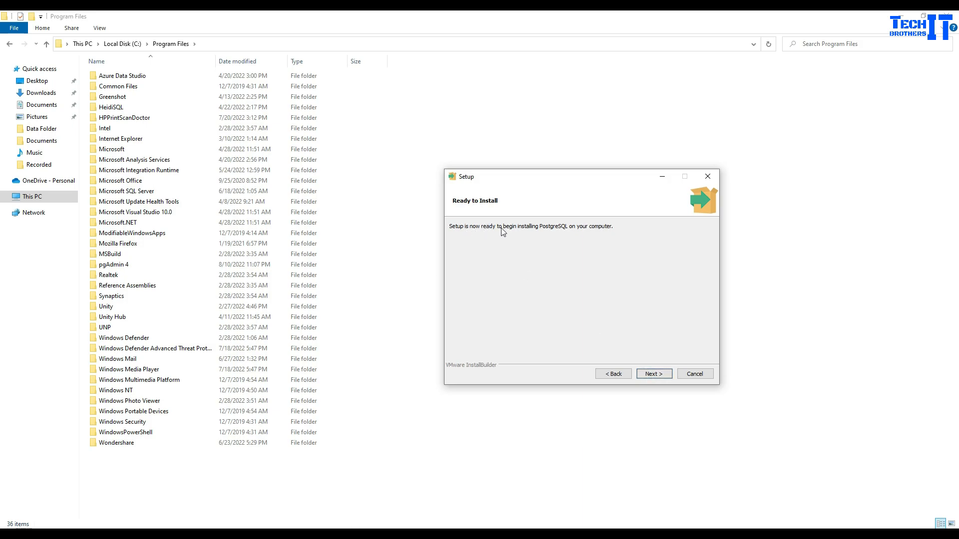
{"action": "left_click", "coordinate": [649, 373]}
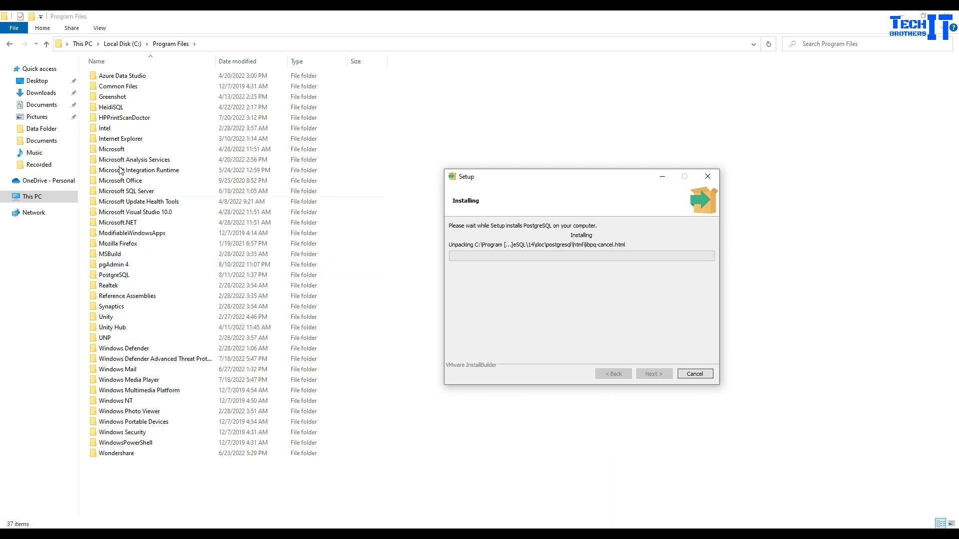
- Open Program Files\PostgreSQL\14 in Explorer, then return to Setup to check progress
{"action": "left_click", "coordinate": [132, 278]}
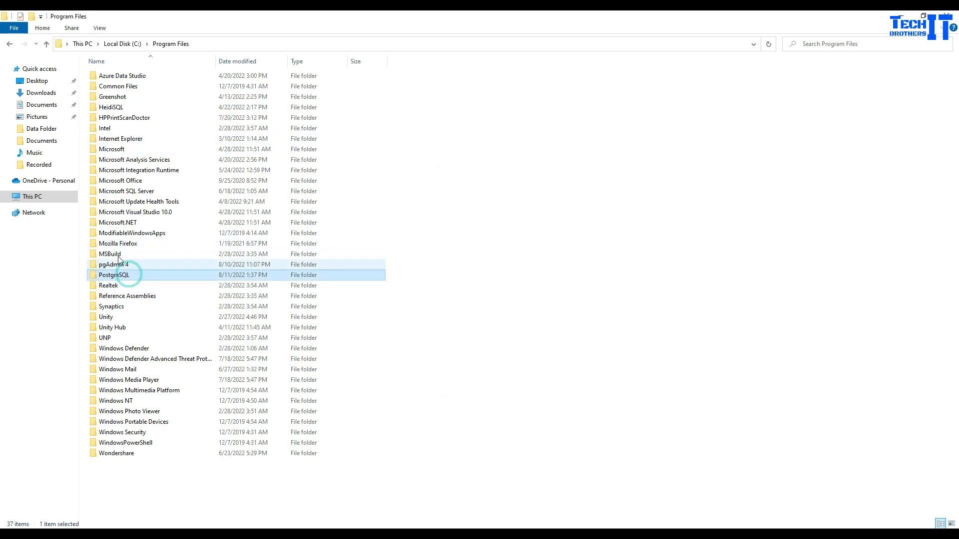
{"action": "double_click", "coordinate": [131, 274]}
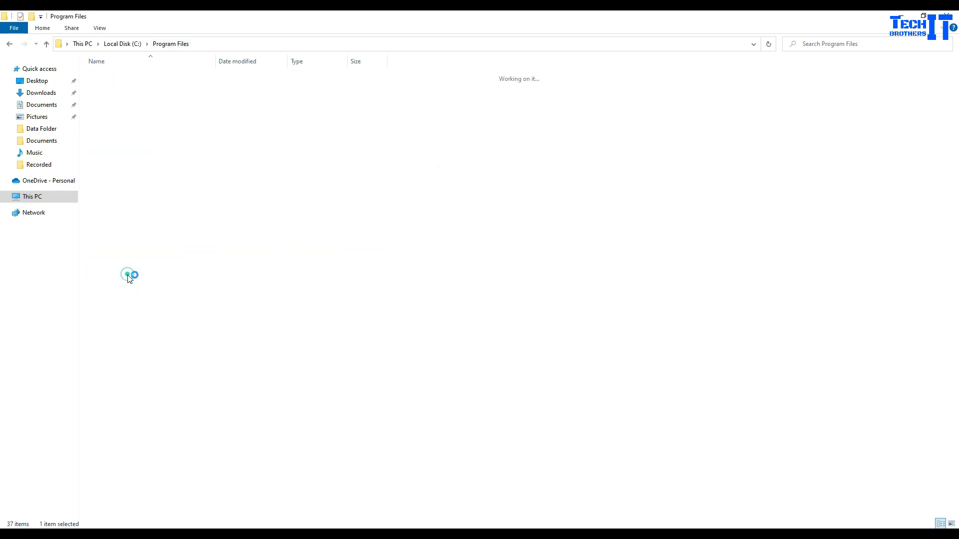
{"action": "double_click", "coordinate": [104, 77]}
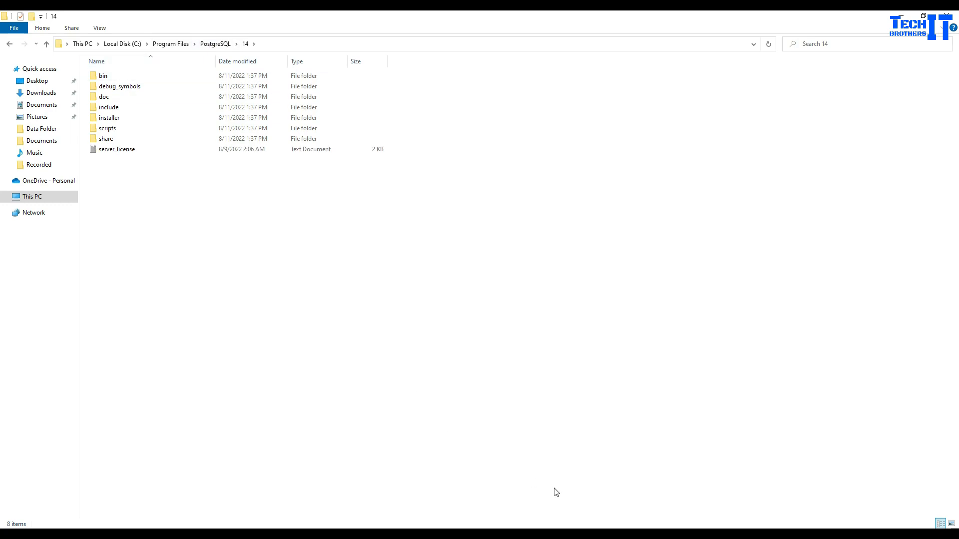
{"action": "left_click", "coordinate": [574, 537]}
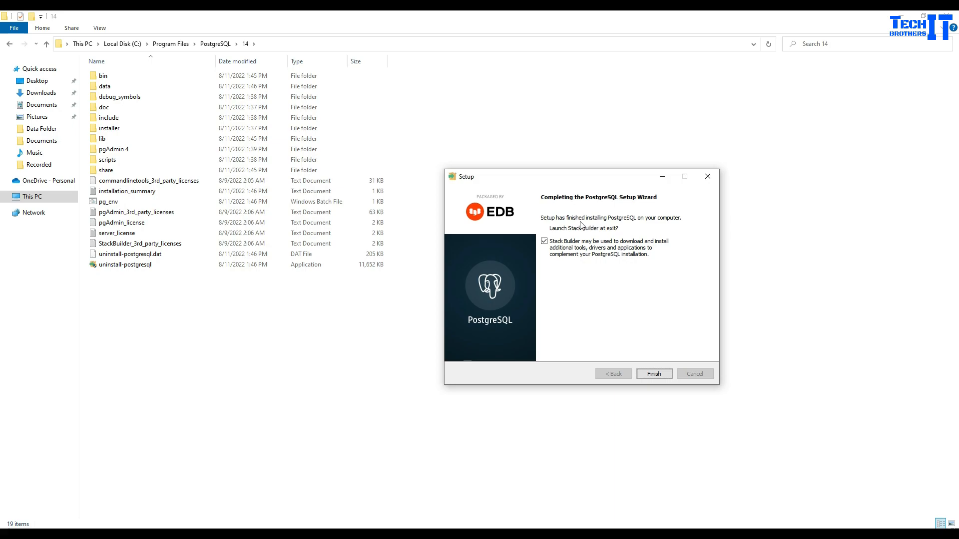
- Finish Setup and exit Stack Builder without installing anything
{"action": "left_click", "coordinate": [653, 375]}
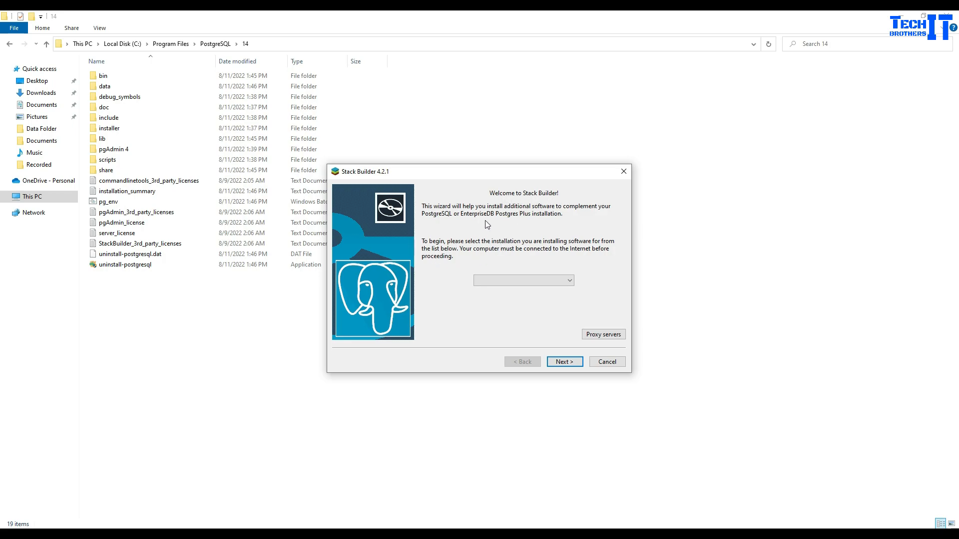
{"action": "left_click", "coordinate": [604, 359]}
{"action": "left_click", "coordinate": [503, 272]}
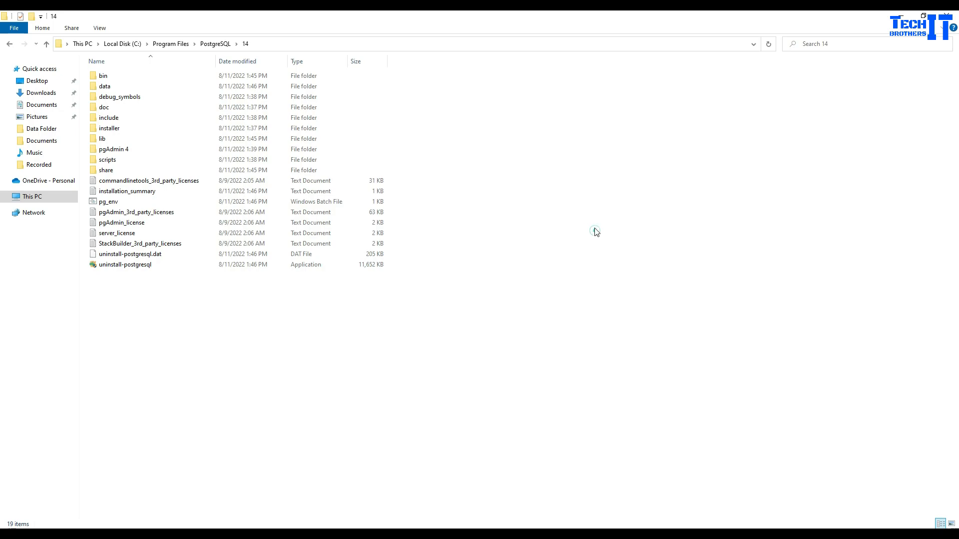
{"action": "left_click", "coordinate": [94, 534]}
- Search the Start menu for 'pga' and launch pgAdmin 4 v6
{"action": "type", "text": "pg"}
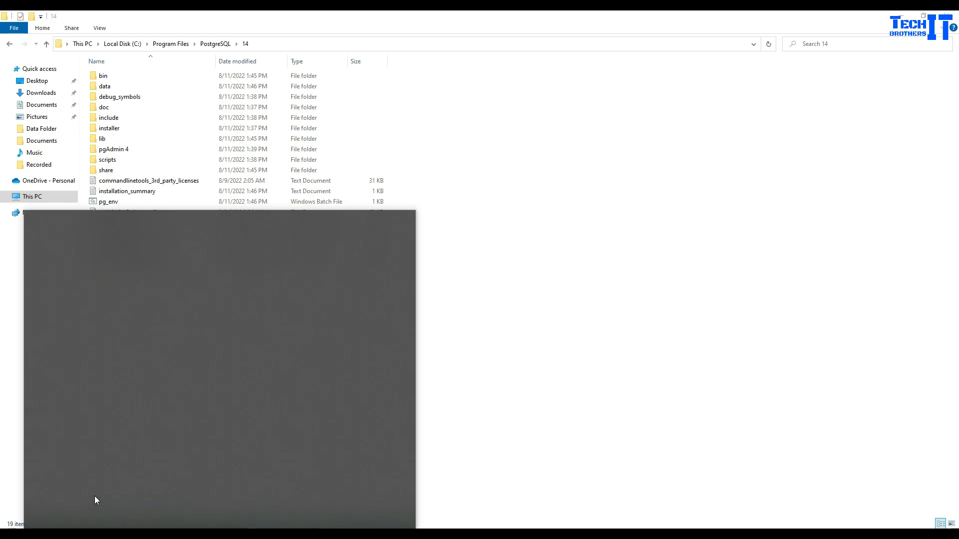
{"action": "type", "text": "a"}
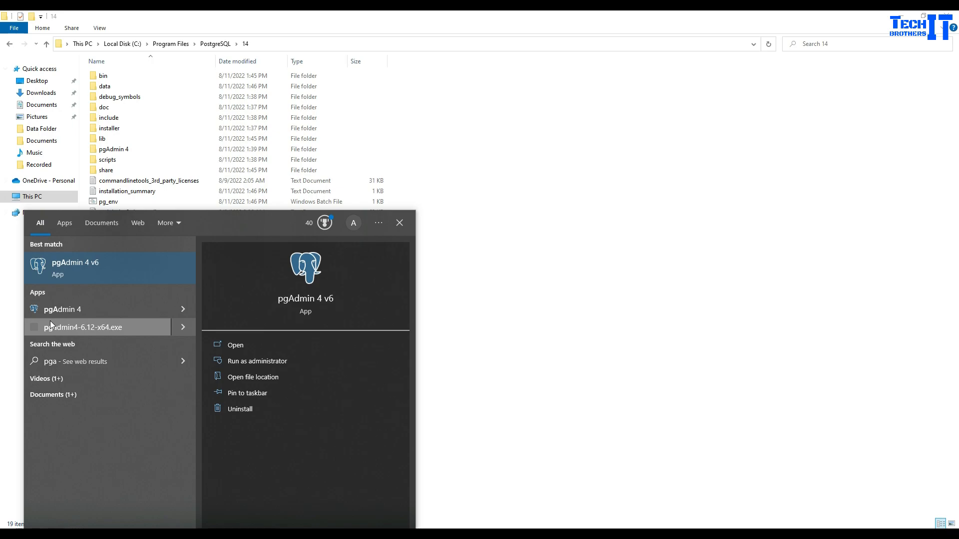
{"action": "left_click", "coordinate": [70, 274]}
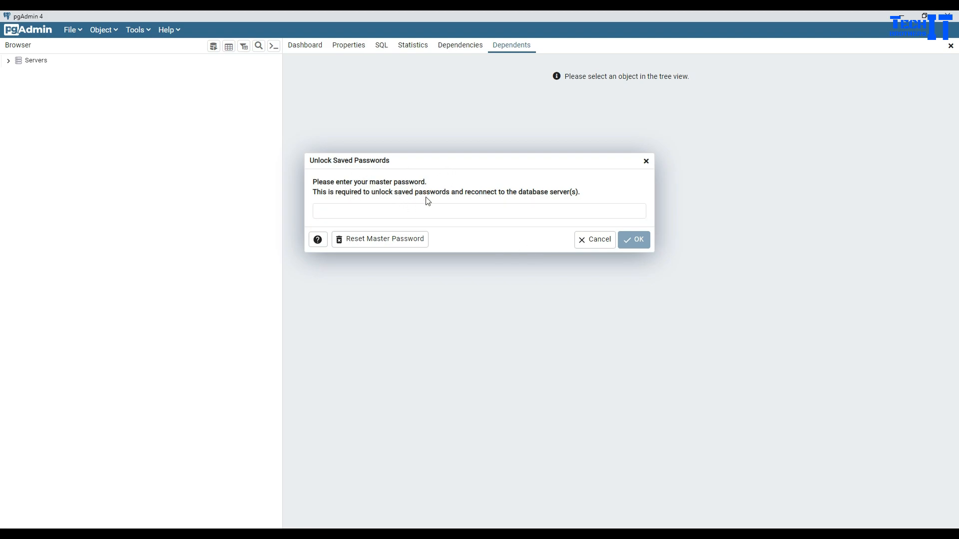
- Unlock pgAdmin's saved passwords with the master password
{"action": "left_click", "coordinate": [441, 212]}
{"action": "type", "text": "•"}
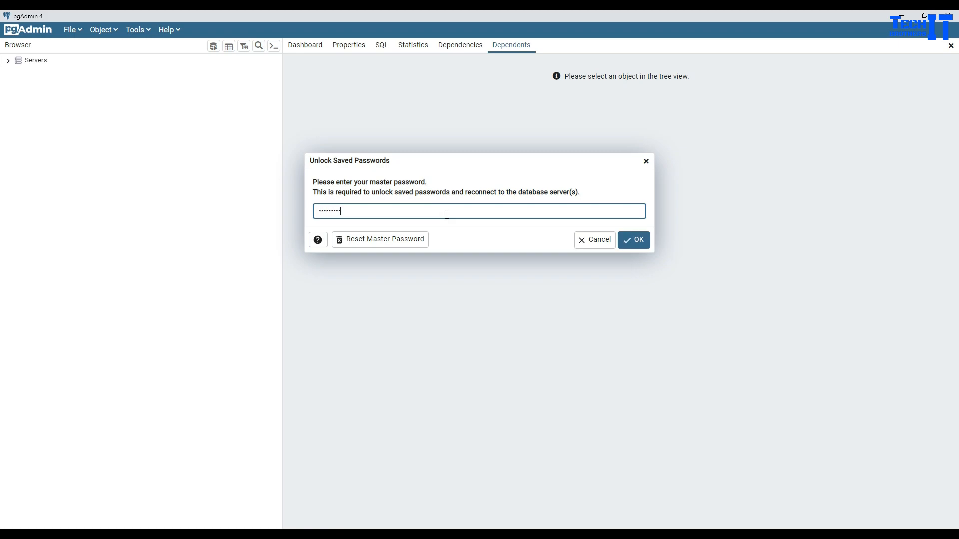
{"action": "left_click", "coordinate": [633, 240]}
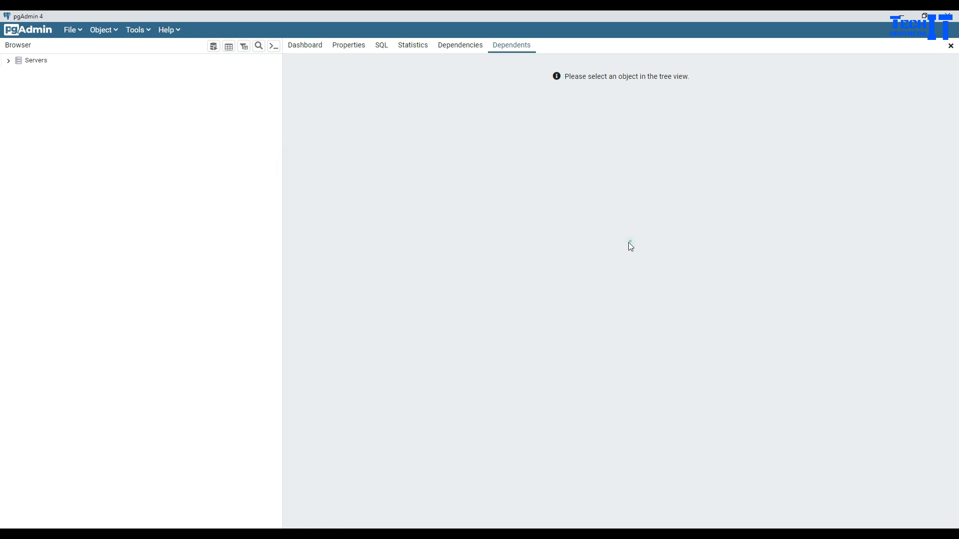
- Connect to the PostgreSQL 14 server using the postgres user's password
{"action": "left_click", "coordinate": [9, 63]}
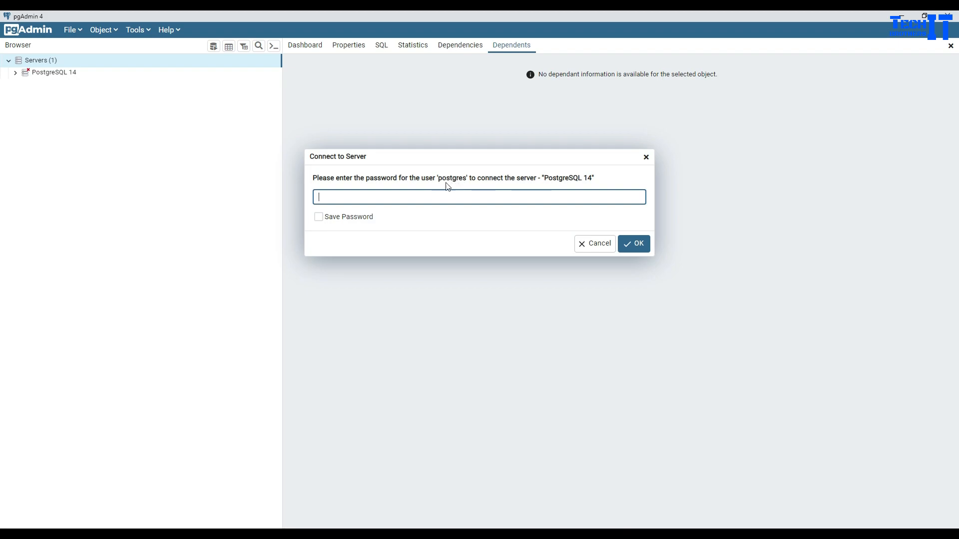
{"action": "left_click", "coordinate": [455, 200]}
{"action": "left_click", "coordinate": [458, 198]}
{"action": "type", "text": "•••••••••"}
{"action": "key", "text": "Return"}
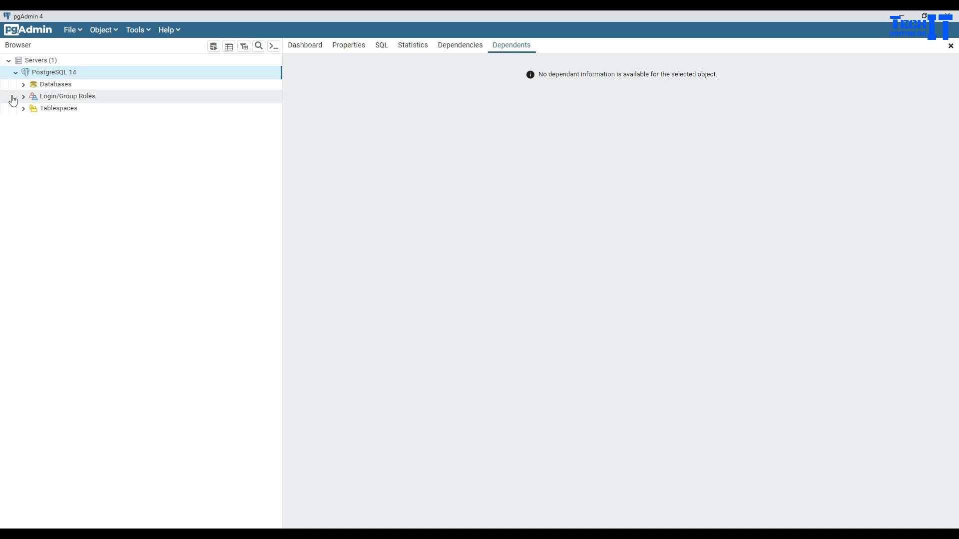
- Expand Databases, which lists only postgres, and bring up the Databases group's actions
{"action": "left_click", "coordinate": [23, 84]}
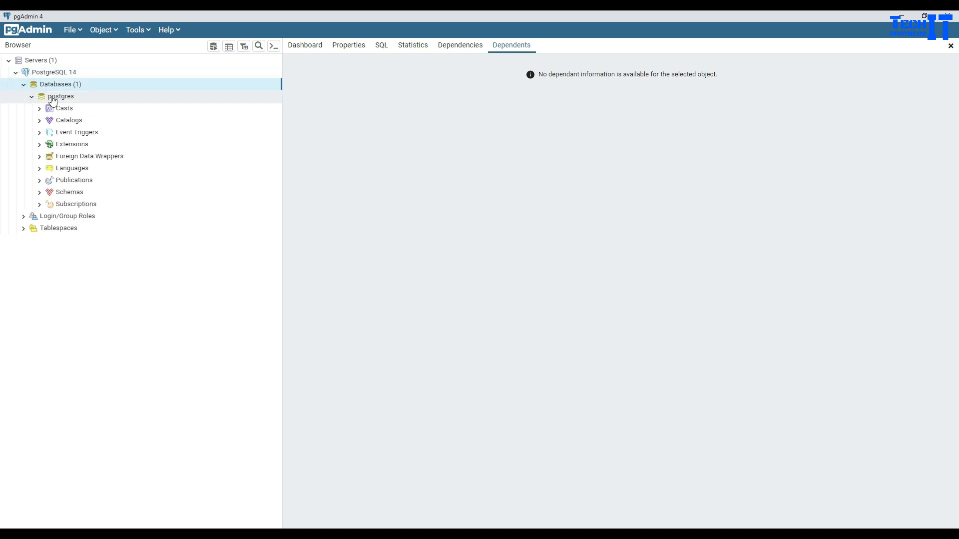
{"action": "left_click", "coordinate": [31, 97]}
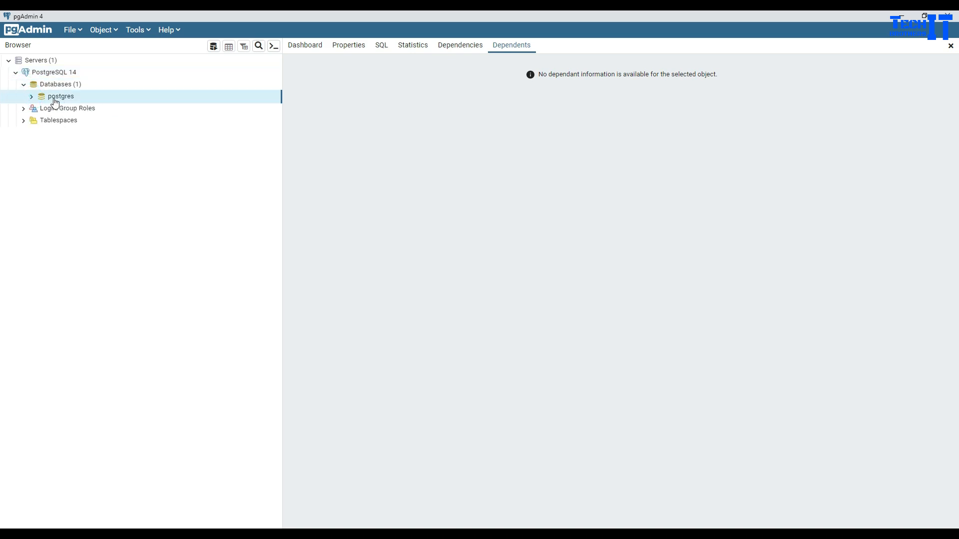
{"action": "left_click", "coordinate": [61, 85]}
{"action": "right_click", "coordinate": [61, 85]}
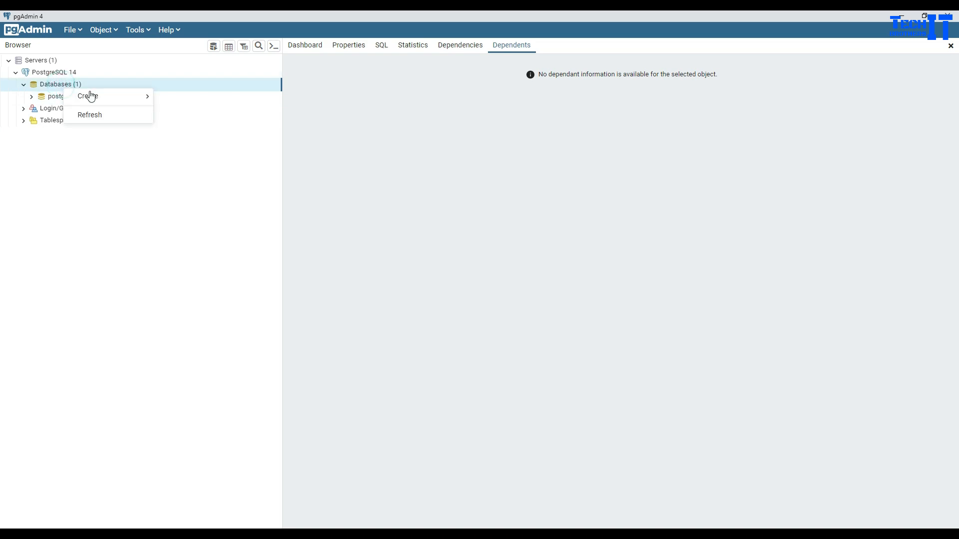
- Create a database named Test through Create > Database and save it
{"action": "mouse_move", "coordinate": [92, 97]}
{"action": "left_click", "coordinate": [174, 96]}
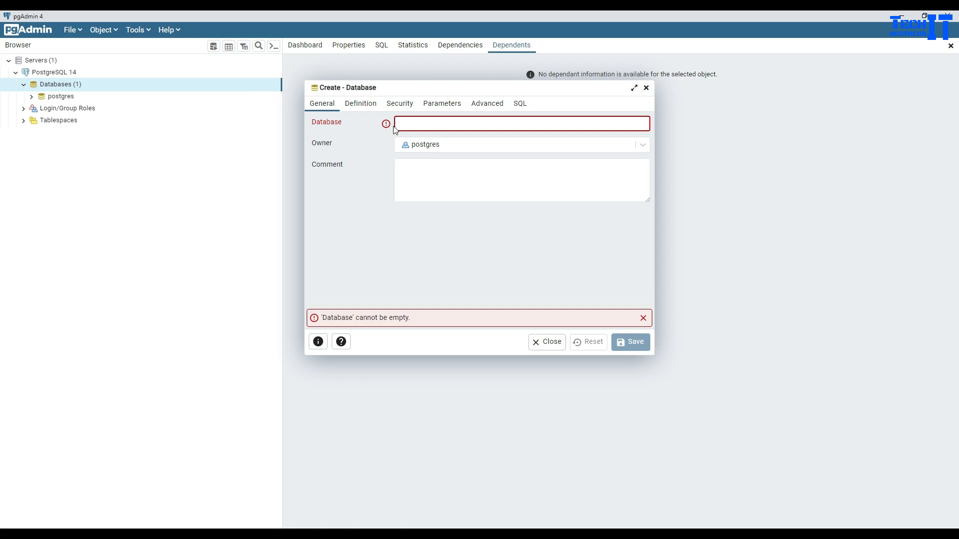
{"action": "type", "text": "Test"}
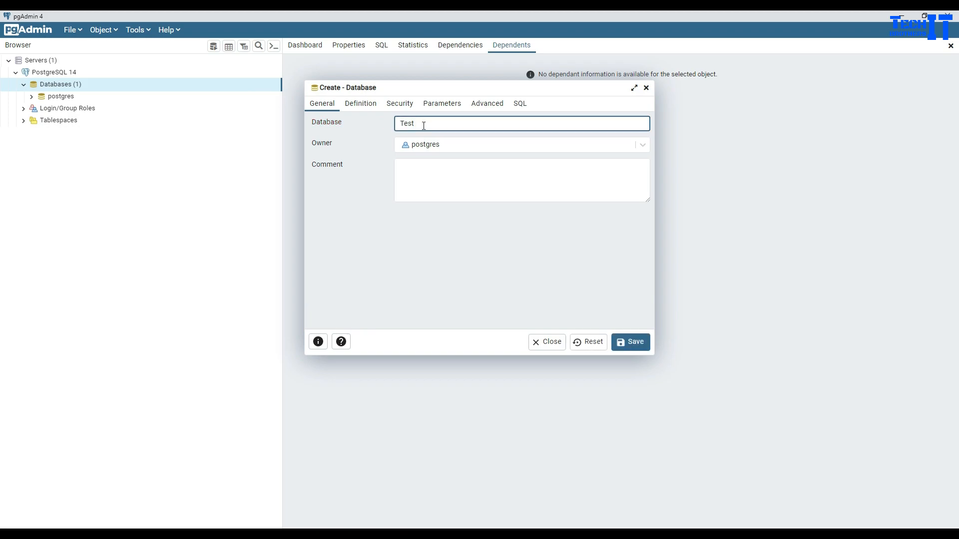
{"action": "left_click", "coordinate": [627, 341]}
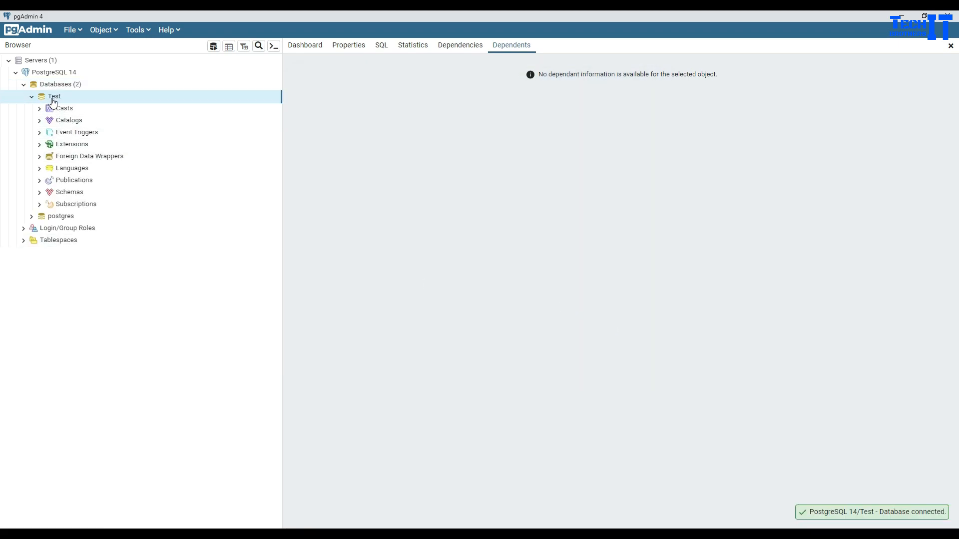
{"action": "left_click", "coordinate": [32, 97]}
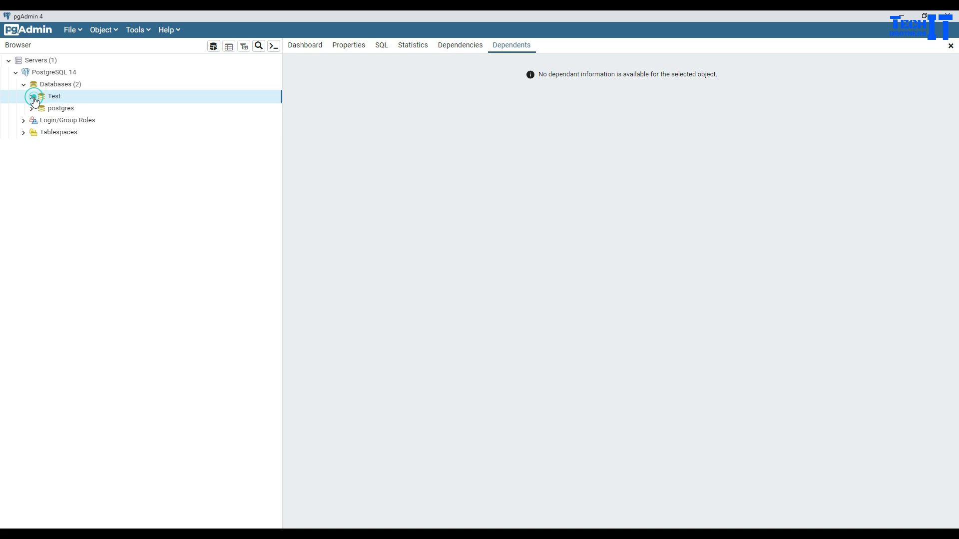
{"action": "right_click", "coordinate": [60, 100]}
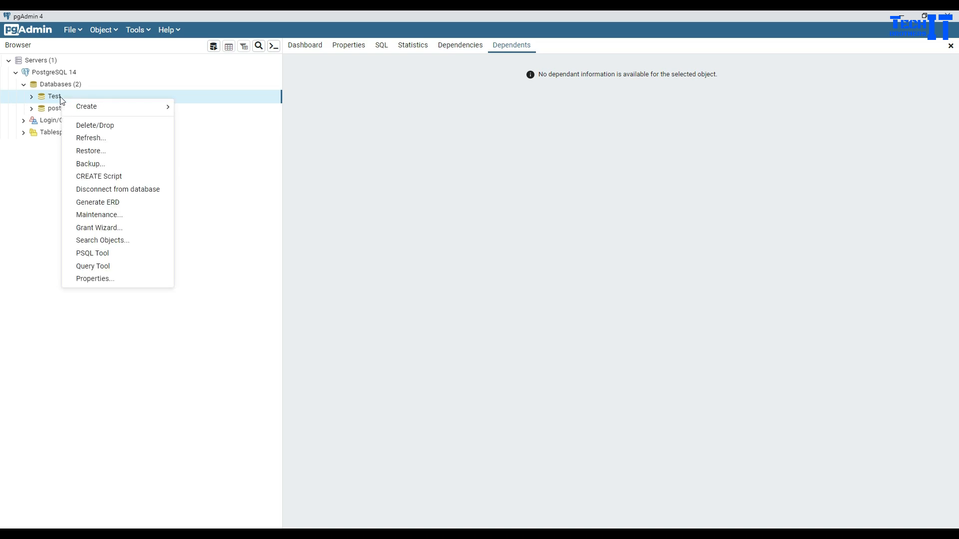
- Run create table test(id int) in a Query Tool on database Test
{"action": "left_click", "coordinate": [113, 268]}
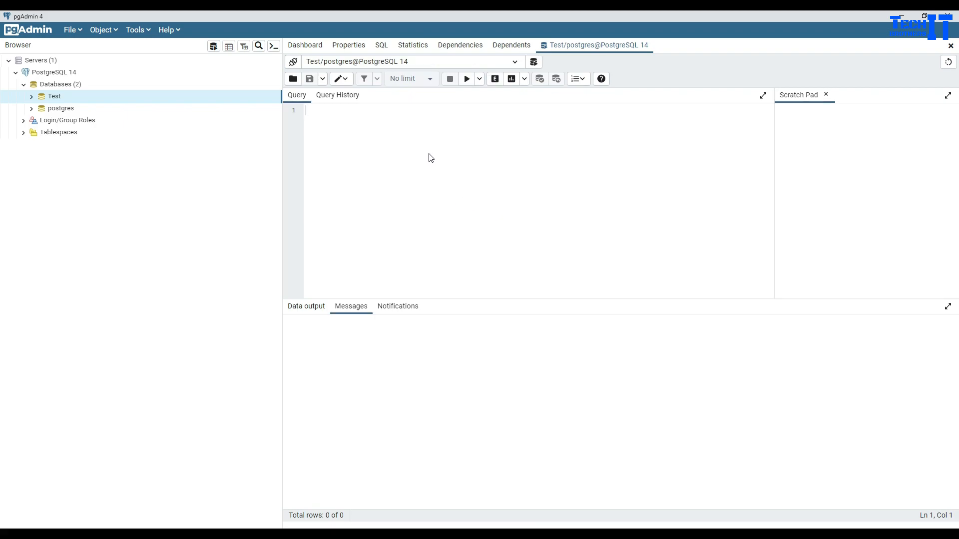
{"action": "type", "text": "create table "}
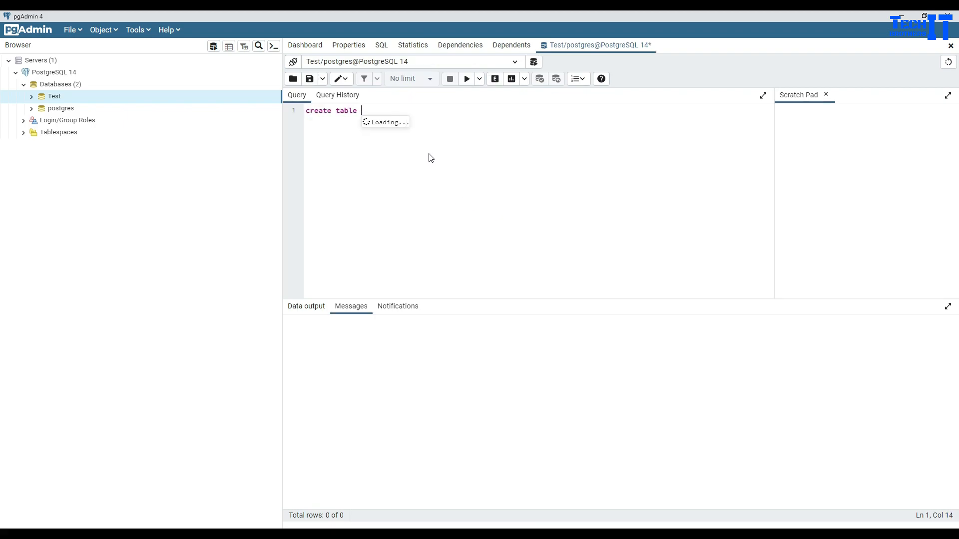
{"action": "type", "text": "test(i"}
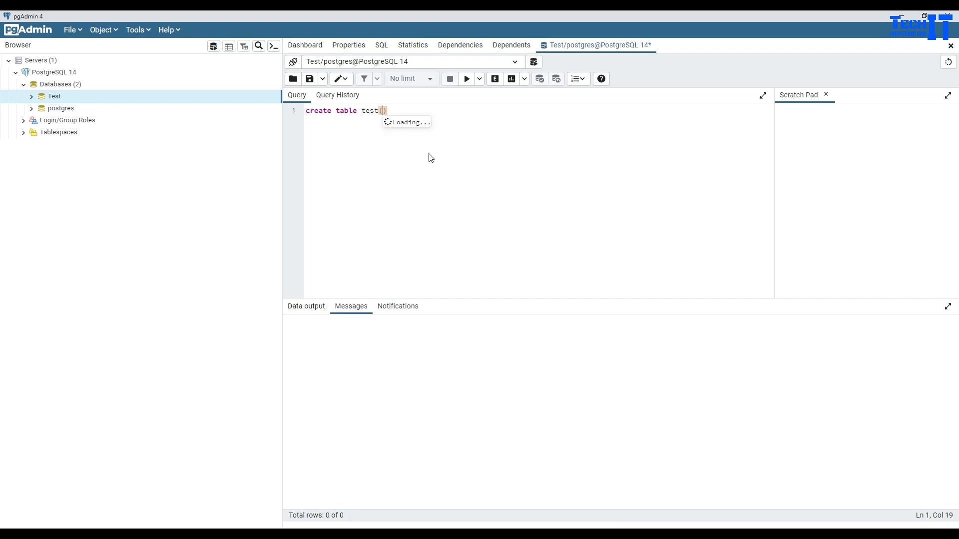
{"action": "type", "text": "d int"}
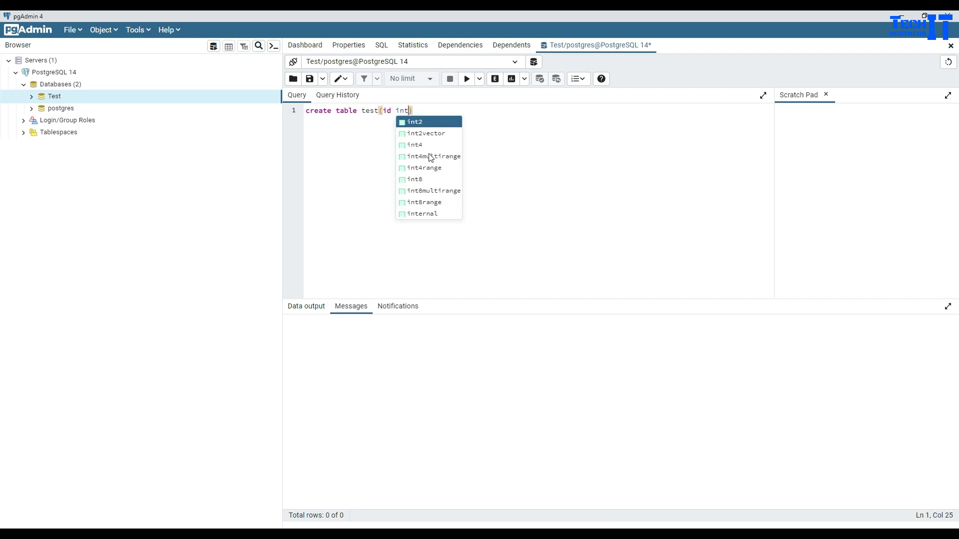
{"action": "left_click", "coordinate": [493, 131]}
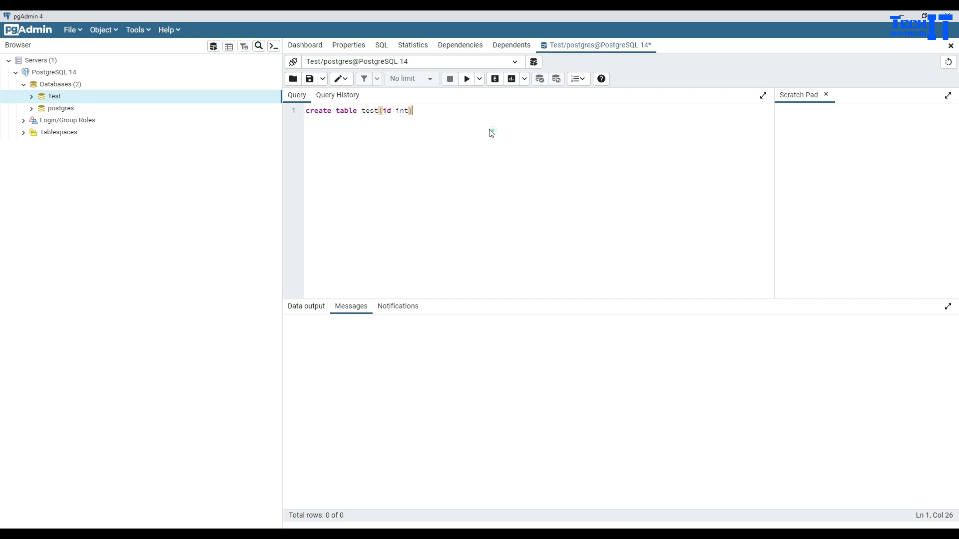
{"action": "left_click", "coordinate": [433, 111]}
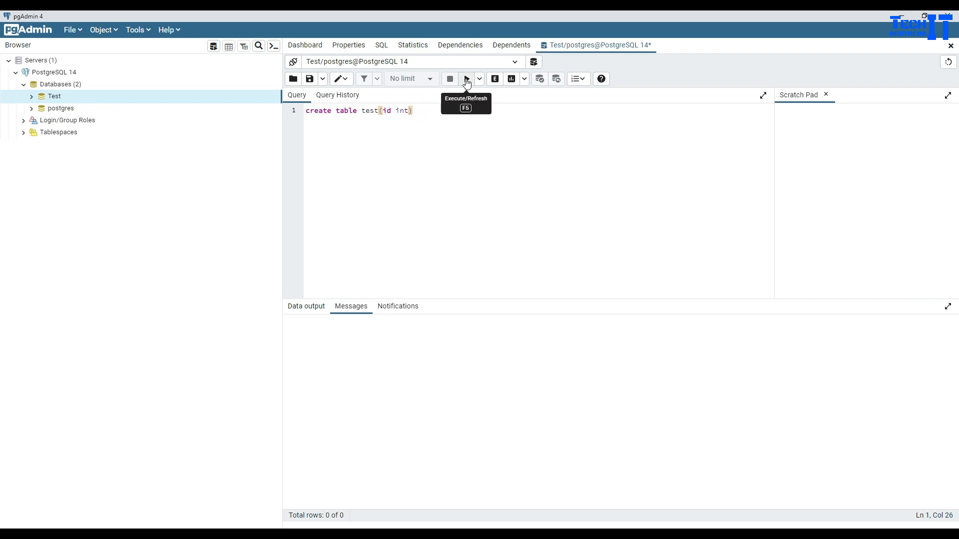
{"action": "left_click", "coordinate": [465, 79]}
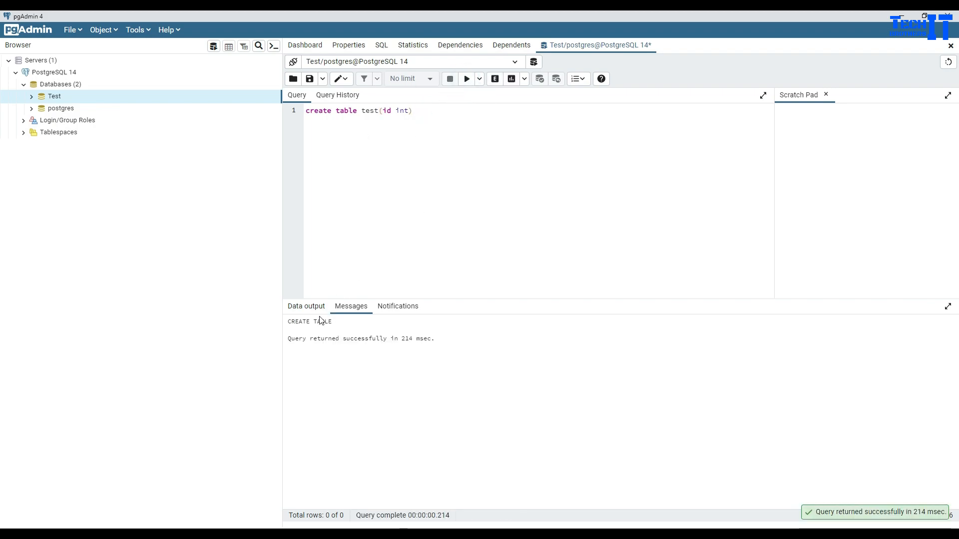
{"action": "left_click", "coordinate": [31, 96]}
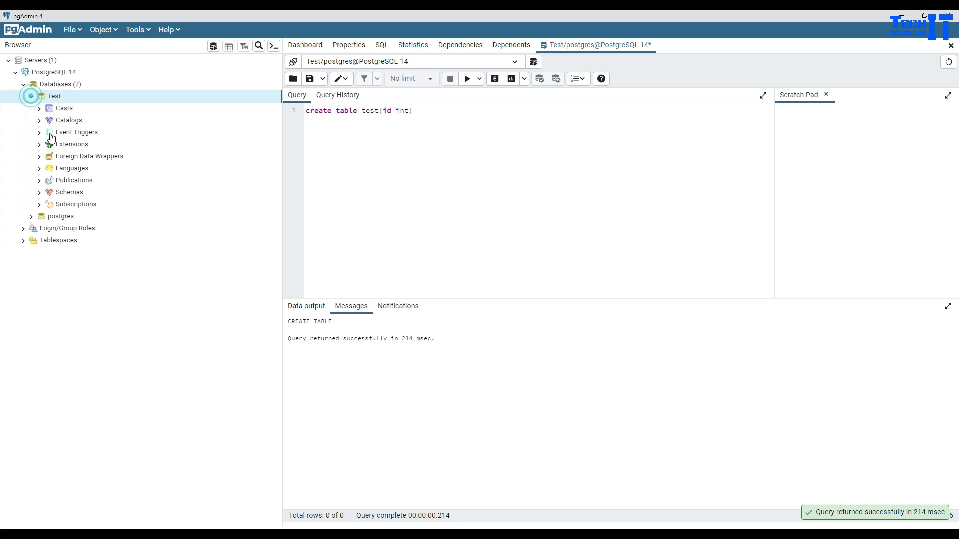
- Expand Test > Schemas > public > Tables to reveal table test and bring up its actions
{"action": "left_click", "coordinate": [40, 193]}
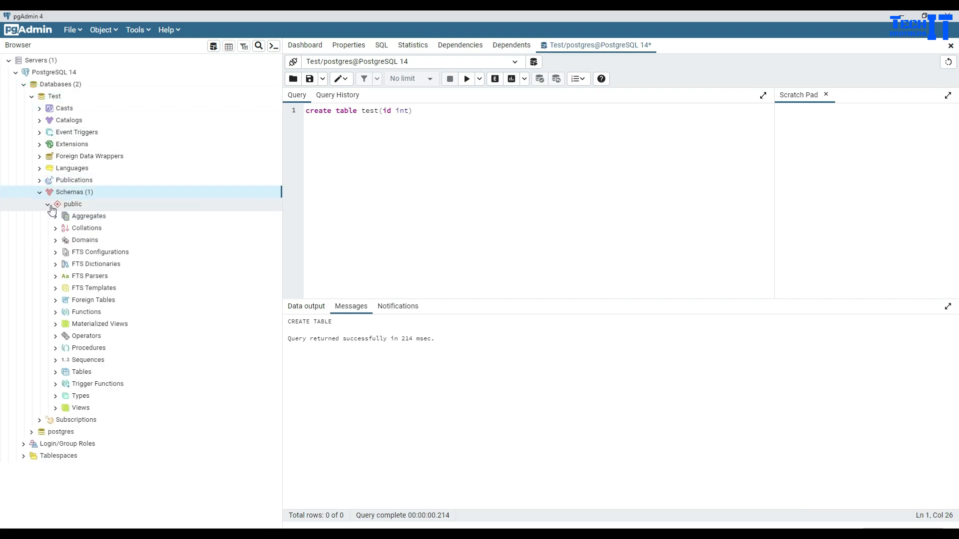
{"action": "left_click", "coordinate": [55, 374]}
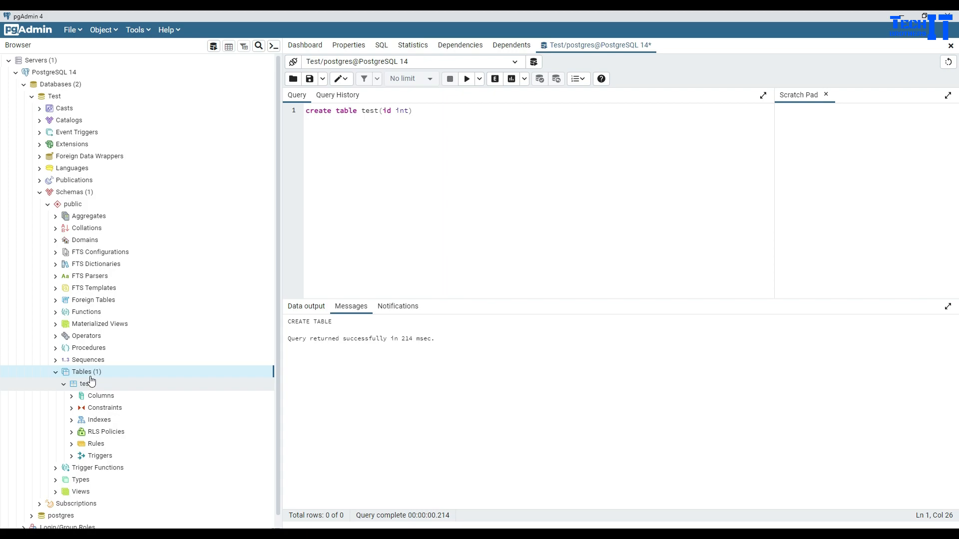
{"action": "right_click", "coordinate": [94, 375]}
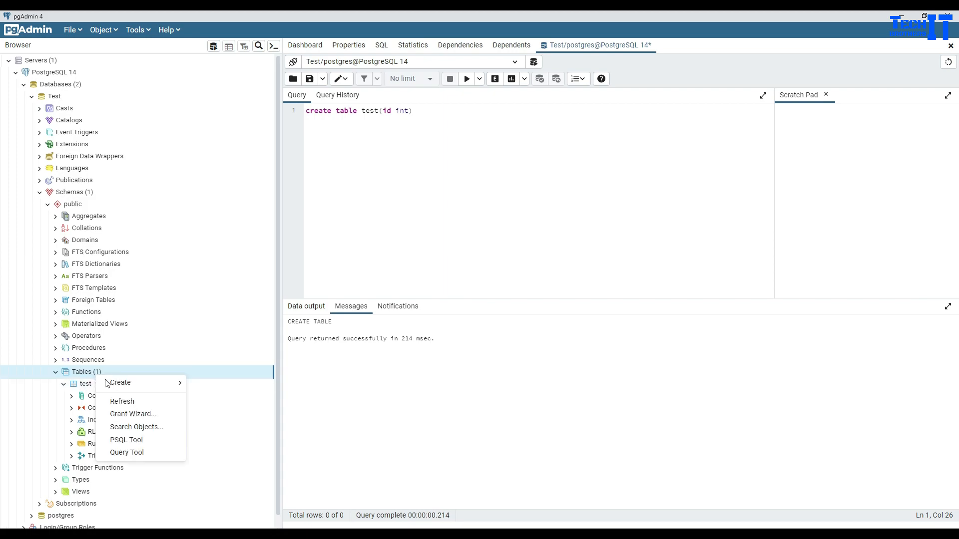
{"action": "mouse_move", "coordinate": [117, 383]}
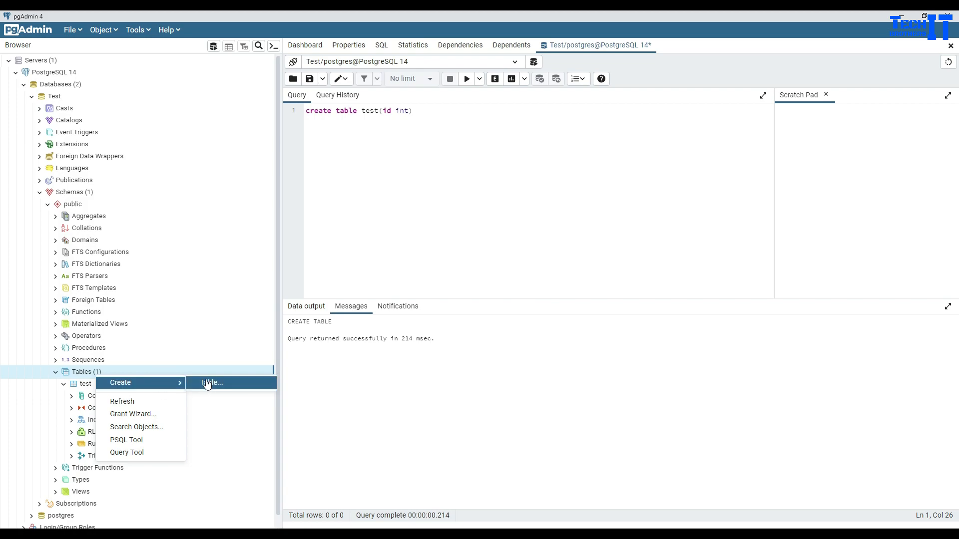
{"action": "left_click", "coordinate": [85, 386]}
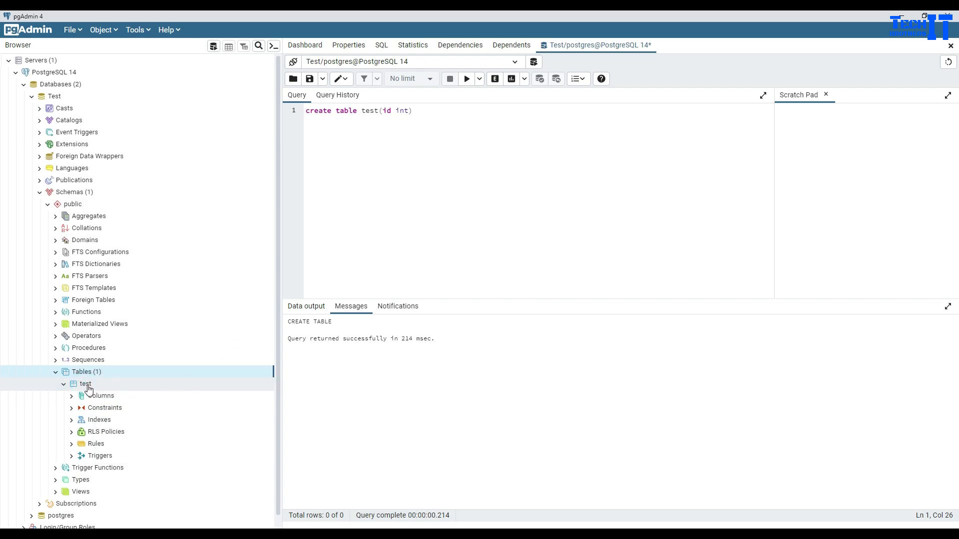
{"action": "right_click", "coordinate": [88, 387]}
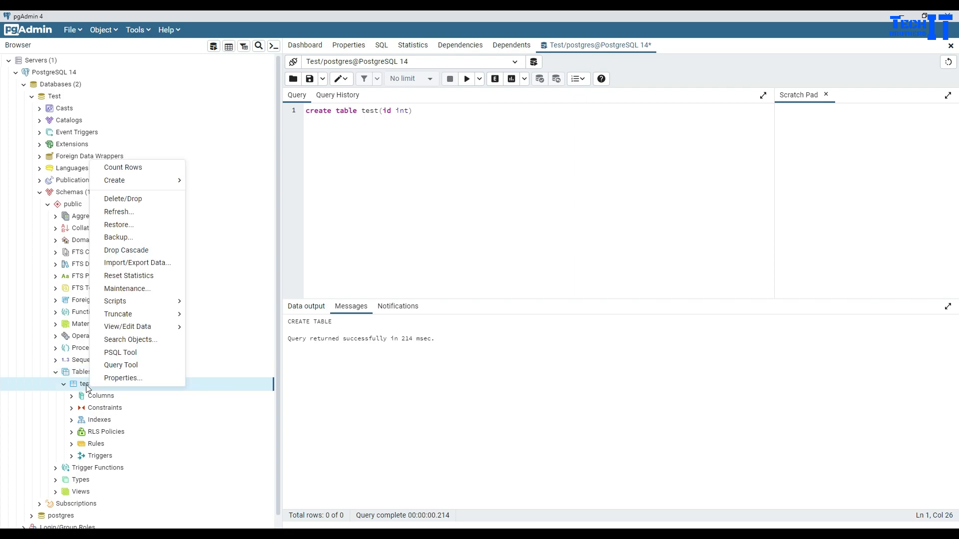
{"action": "mouse_move", "coordinate": [163, 331]}
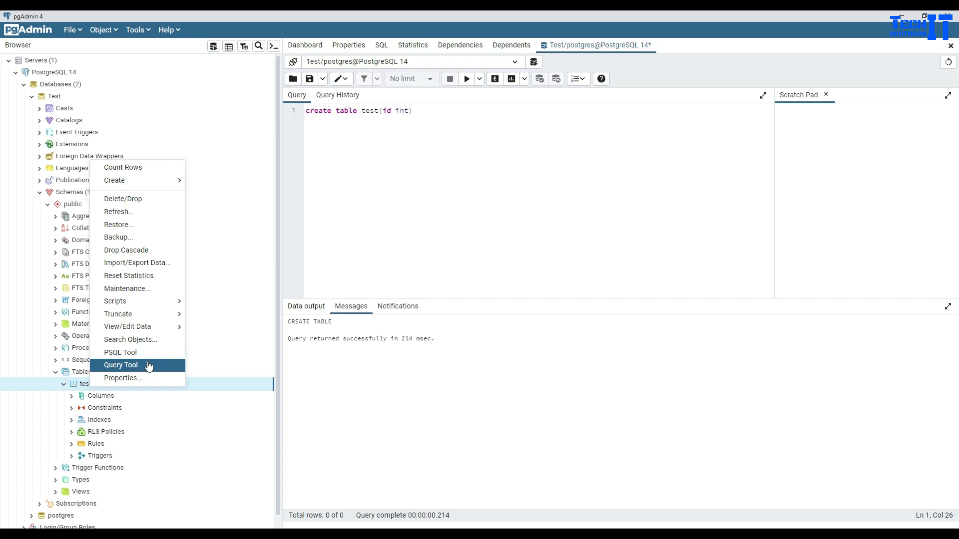
- Generate an INSERT script for test and insert a row with id 100
{"action": "mouse_move", "coordinate": [169, 305]}
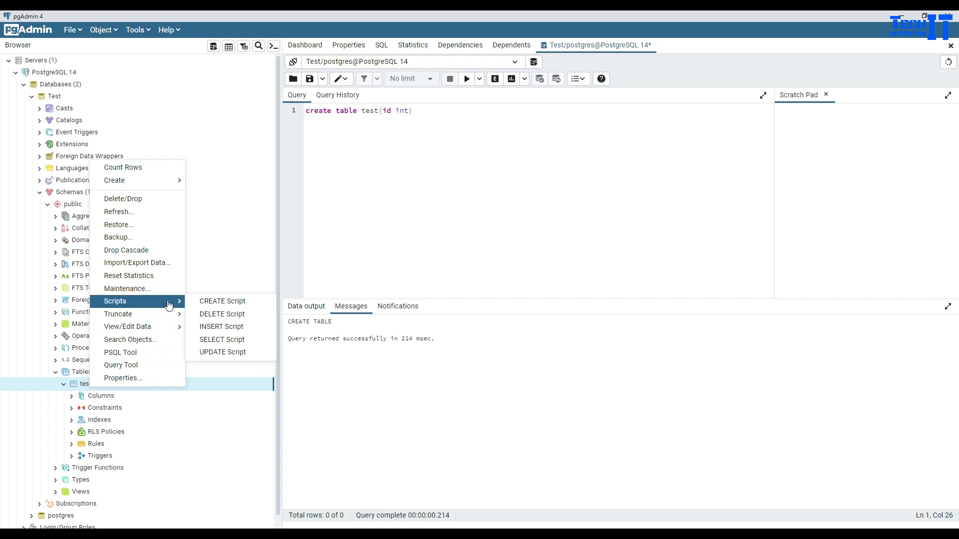
{"action": "left_click", "coordinate": [218, 329]}
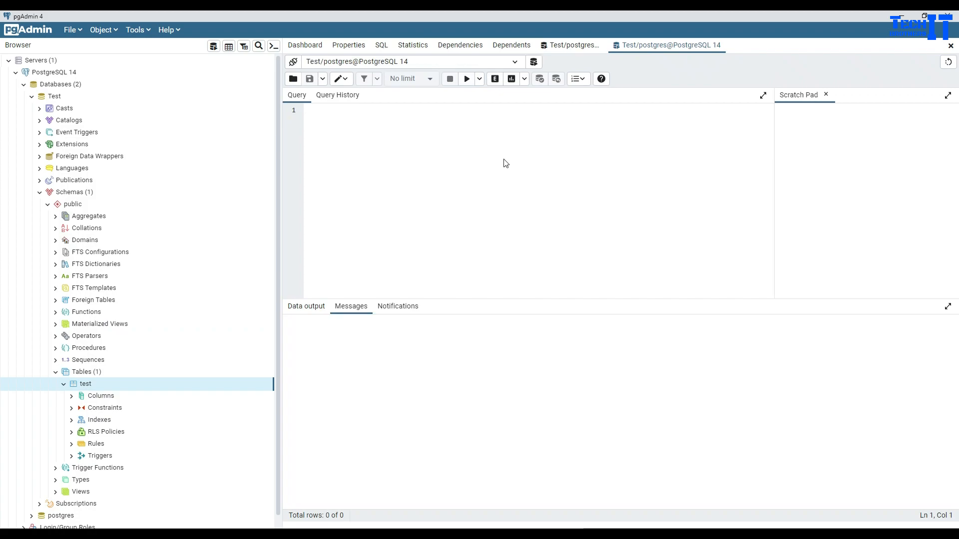
{"action": "left_click", "coordinate": [363, 130]}
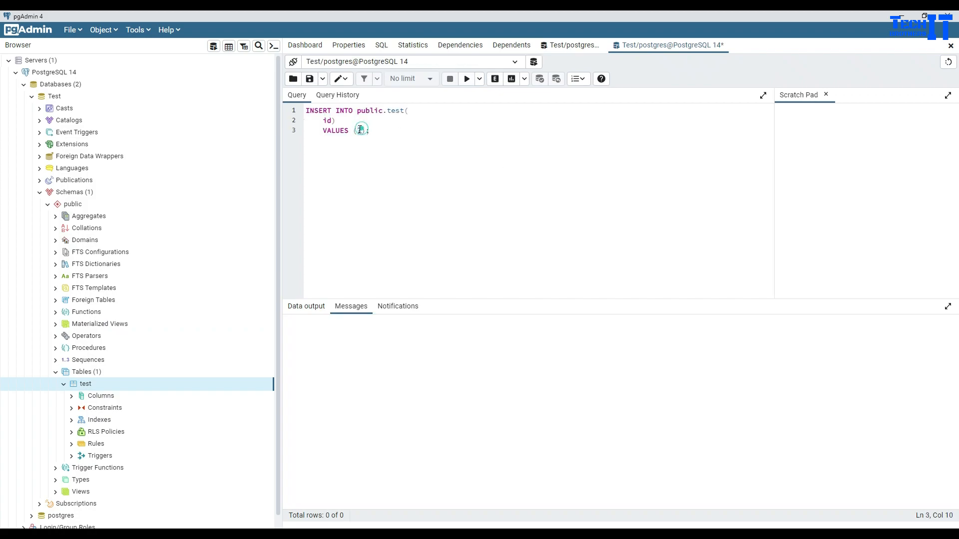
{"action": "key", "text": "BackSpace"}
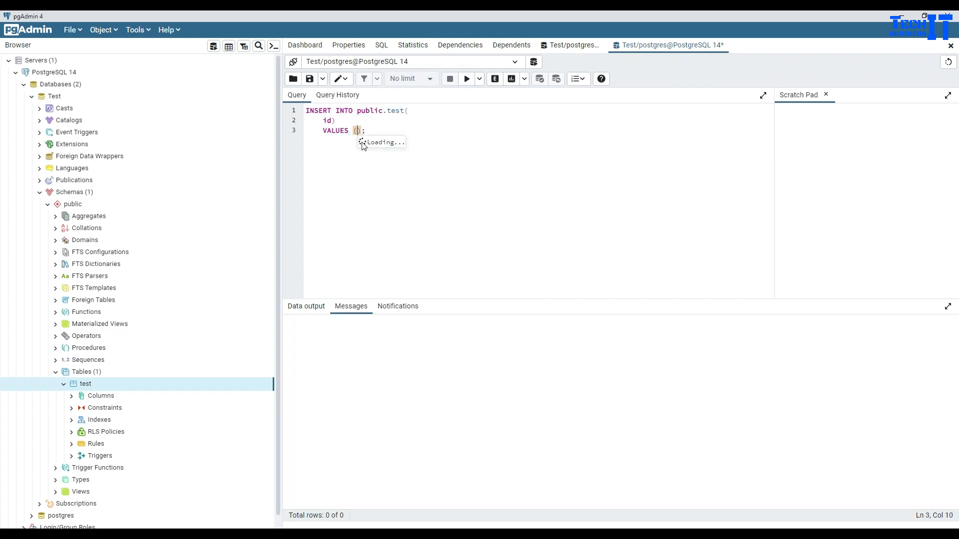
{"action": "type", "text": "100"}
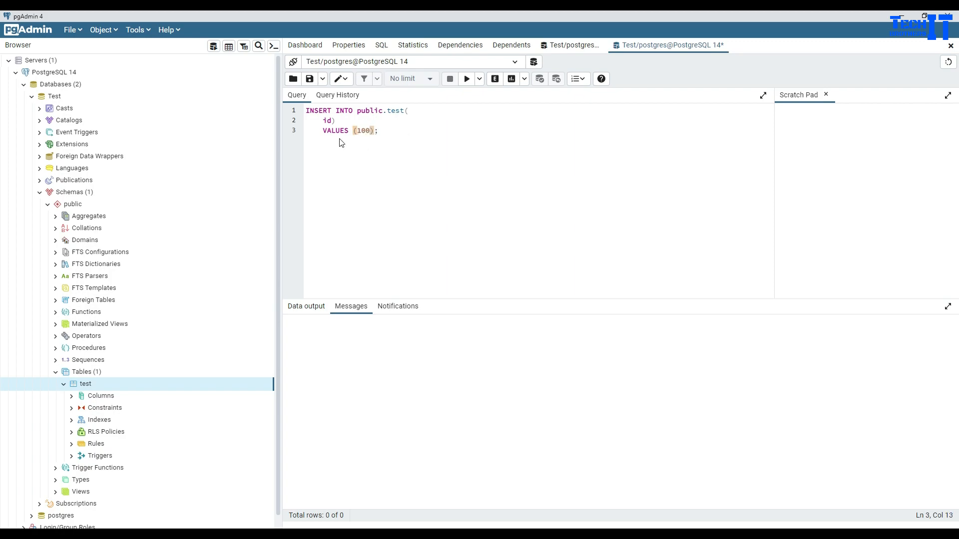
{"action": "left_click", "coordinate": [467, 79]}
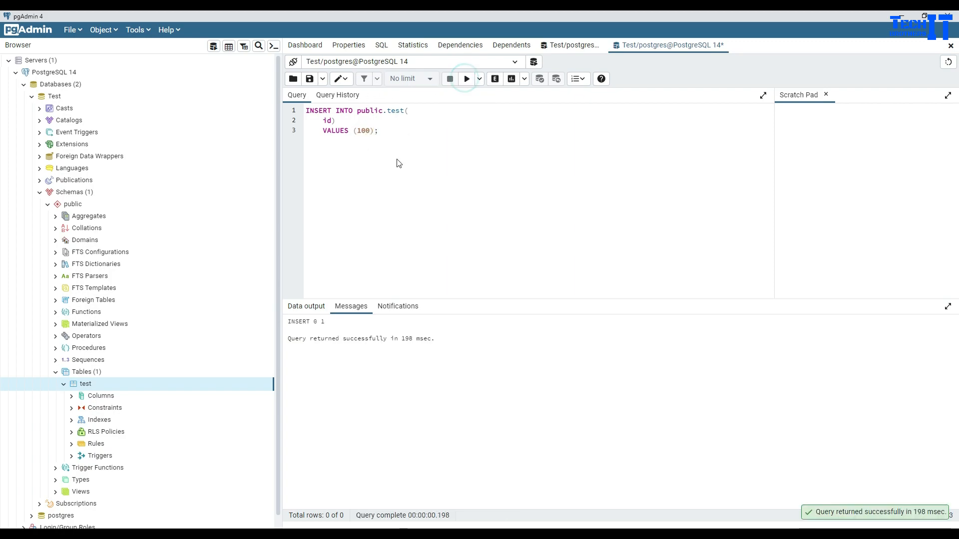
- Change the inserted value to 200 and insert a second row
{"action": "left_click", "coordinate": [363, 130]}
{"action": "key", "text": "BackSpace"}
{"action": "type", "text": "2"}
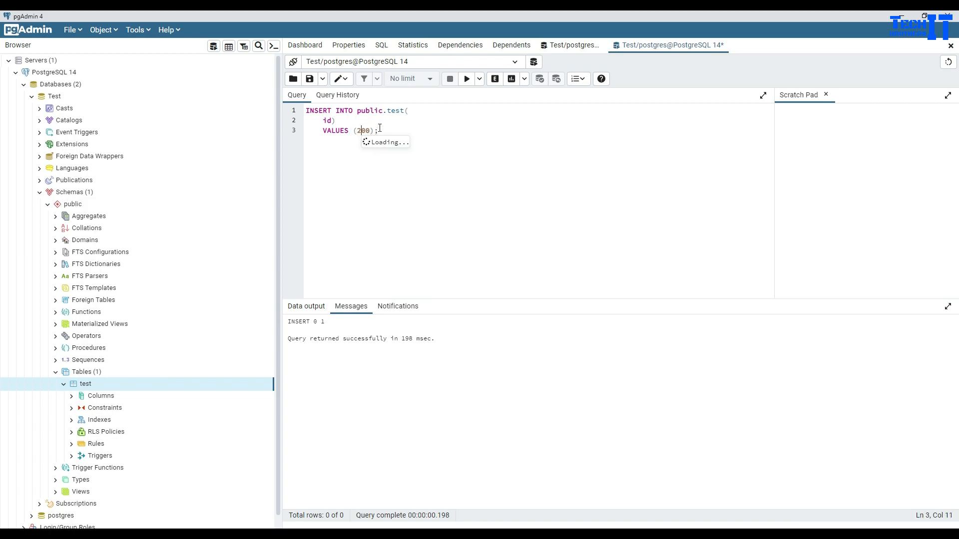
{"action": "left_click", "coordinate": [467, 79]}
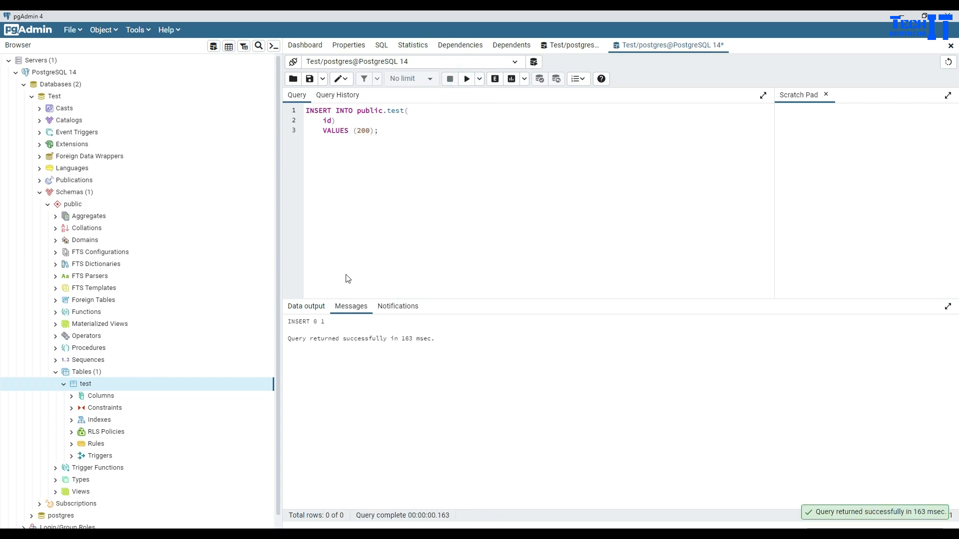
- Replace the query with Select * from test; and run it, returning rows 100 and 200
{"action": "left_click_drag", "start_coordinate": [407, 132], "coordinate": [302, 110]}
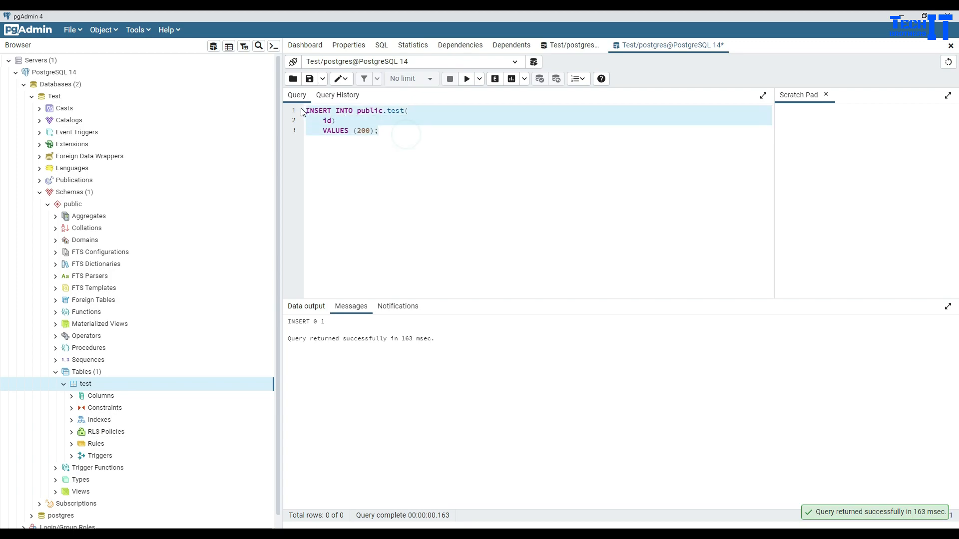
{"action": "type", "text": "Sel;e"}
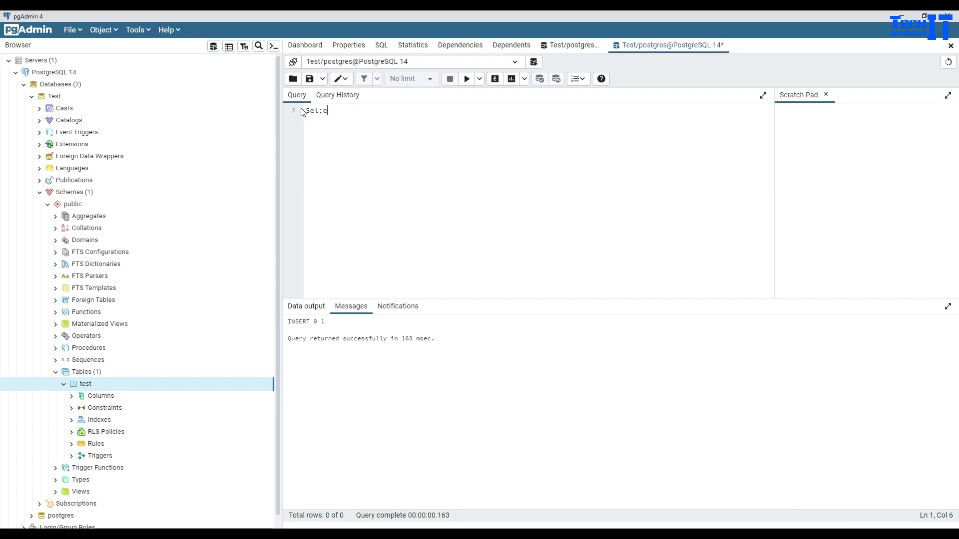
{"action": "key", "text": "BackSpace"}
{"action": "key", "text": "BackSpace"}
{"action": "type", "text": "ect "}
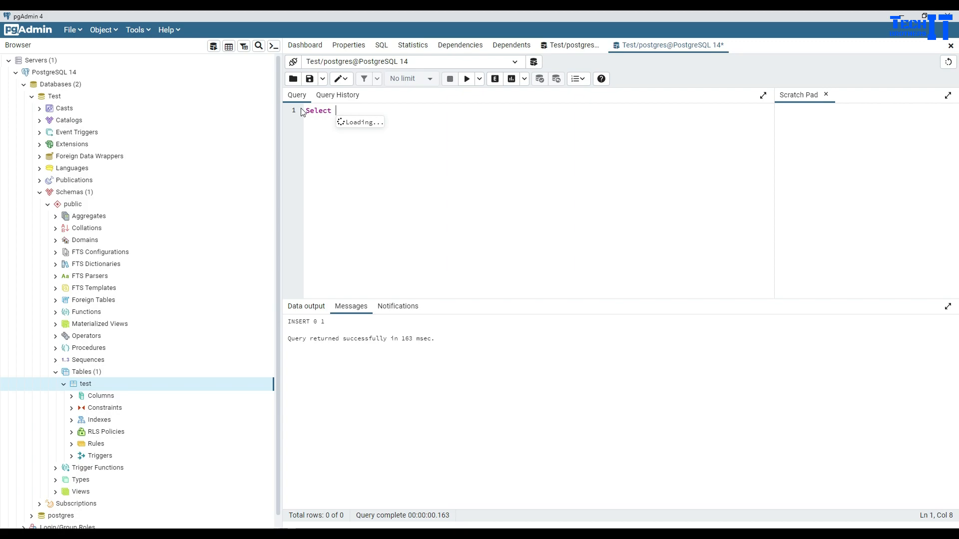
{"action": "type", "text": "* from test;"}
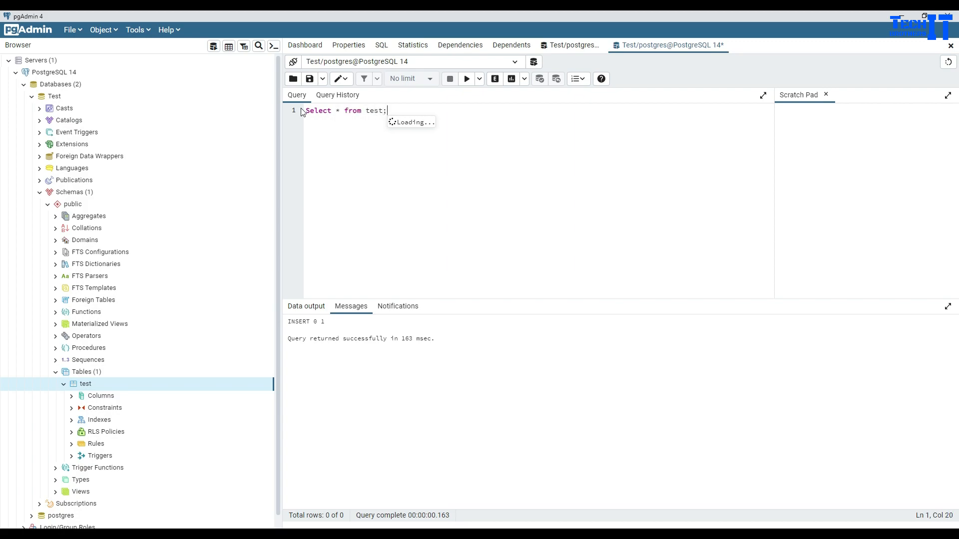
{"action": "left_click", "coordinate": [466, 79]}
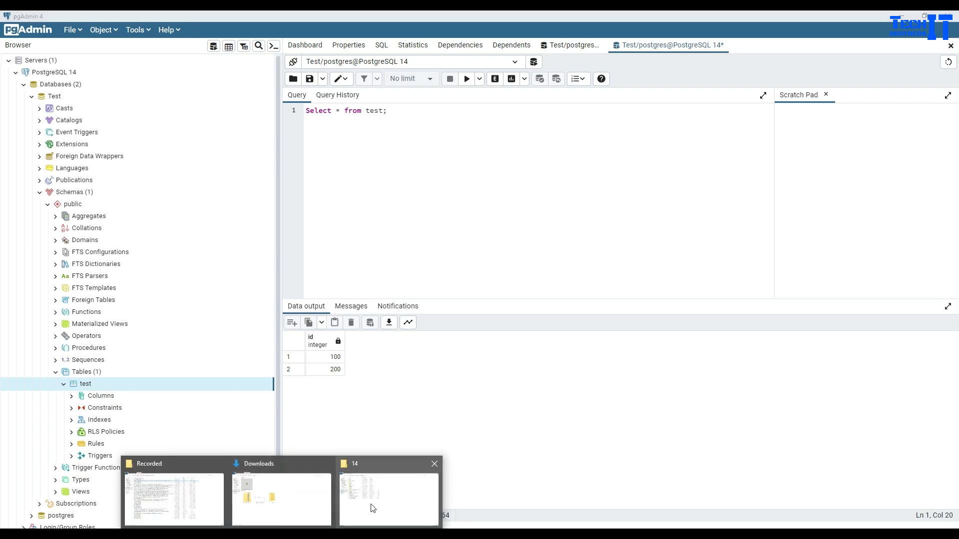
- Open PostgreSQL 14's bin folder in File Explorer and locate psql
{"action": "left_click", "coordinate": [371, 503]}
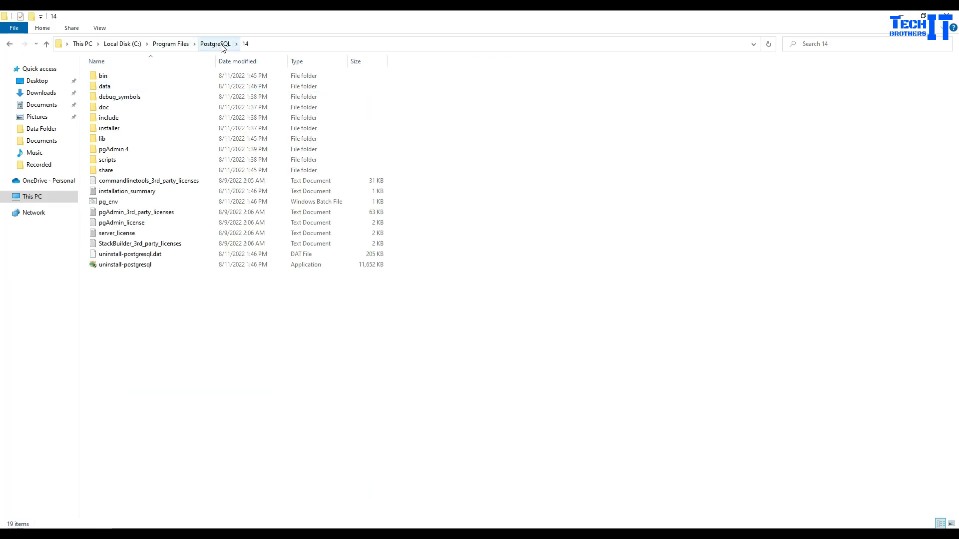
{"action": "double_click", "coordinate": [111, 80]}
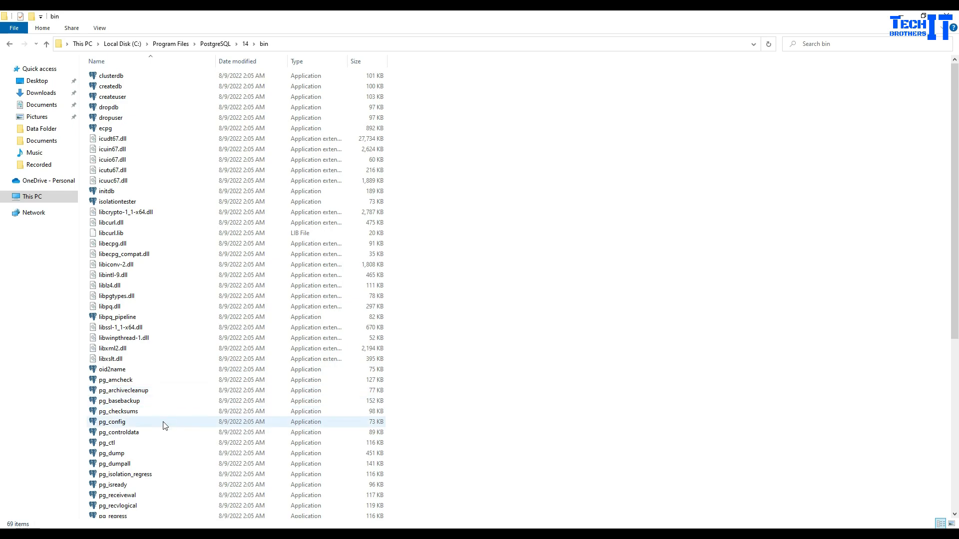
{"action": "scroll", "coordinate": [165, 425], "scroll_direction": "down", "scroll_amount": 4}
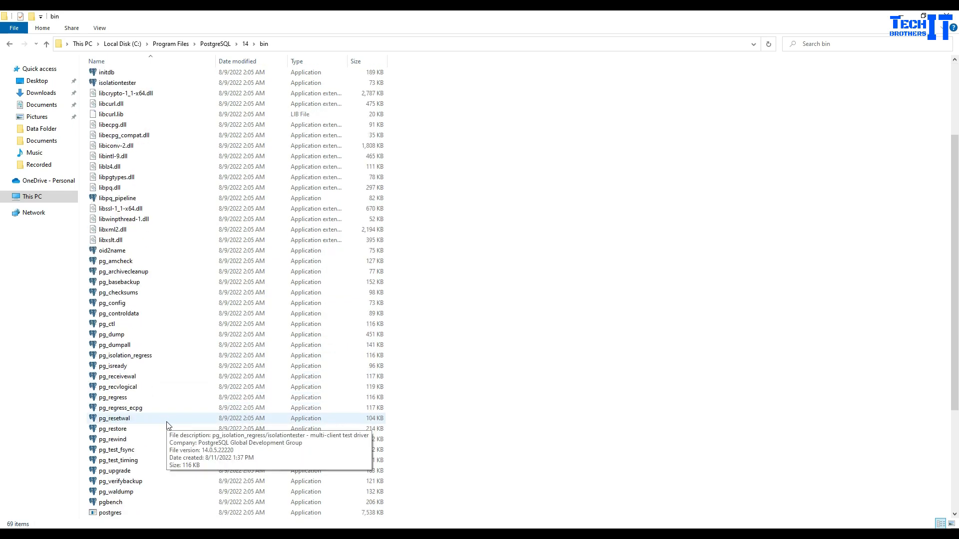
{"action": "scroll", "coordinate": [167, 424], "scroll_direction": "down", "scroll_amount": 1}
{"action": "left_click", "coordinate": [139, 494]}
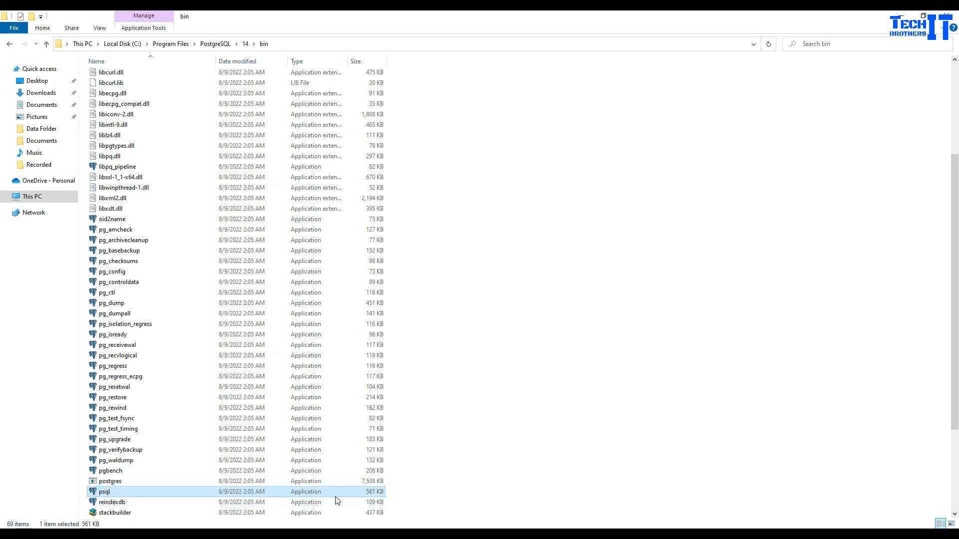
- Copy the bin folder's full path from the address bar
{"action": "left_click", "coordinate": [542, 189]}
{"action": "left_click", "coordinate": [327, 44]}
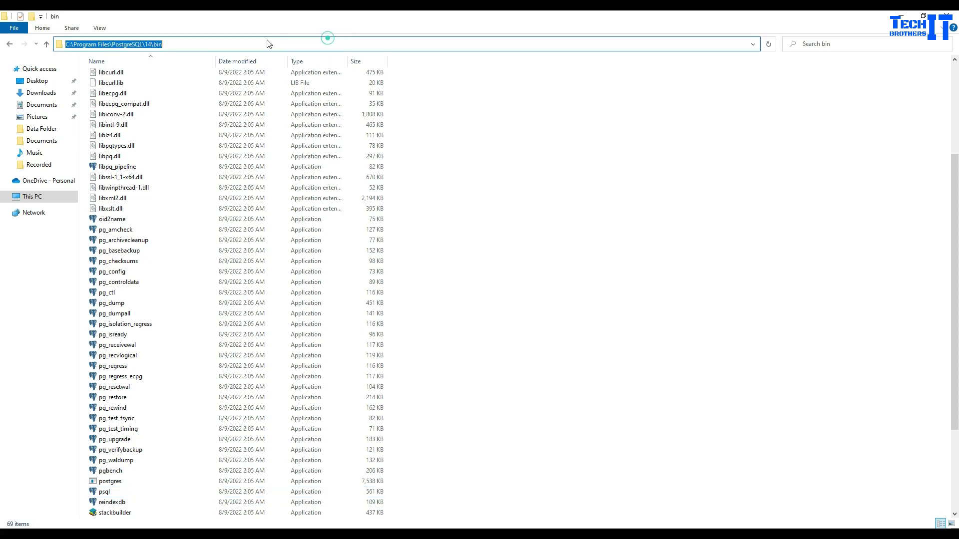
{"action": "right_click", "coordinate": [143, 44]}
{"action": "left_click", "coordinate": [154, 73]}
{"action": "left_click", "coordinate": [448, 289]}
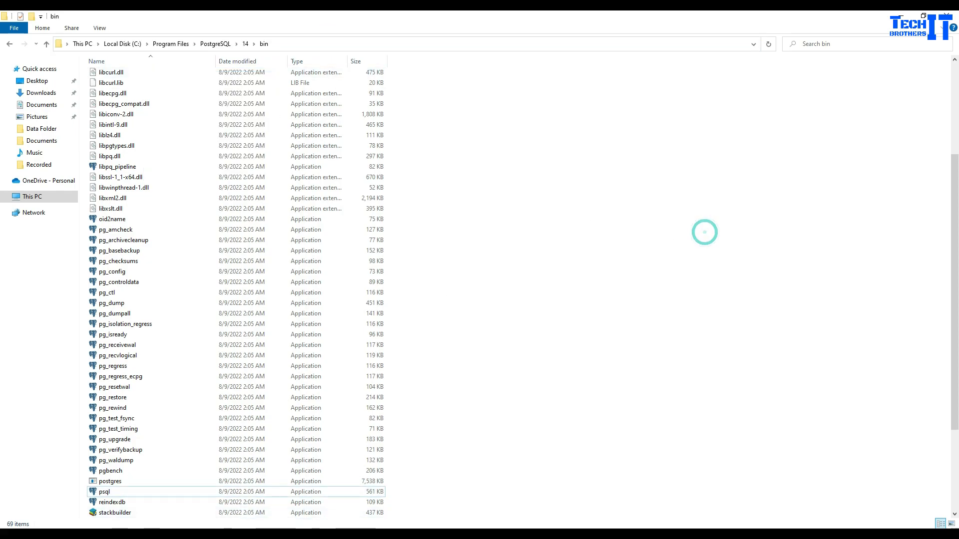
{"action": "left_click", "coordinate": [92, 522]}
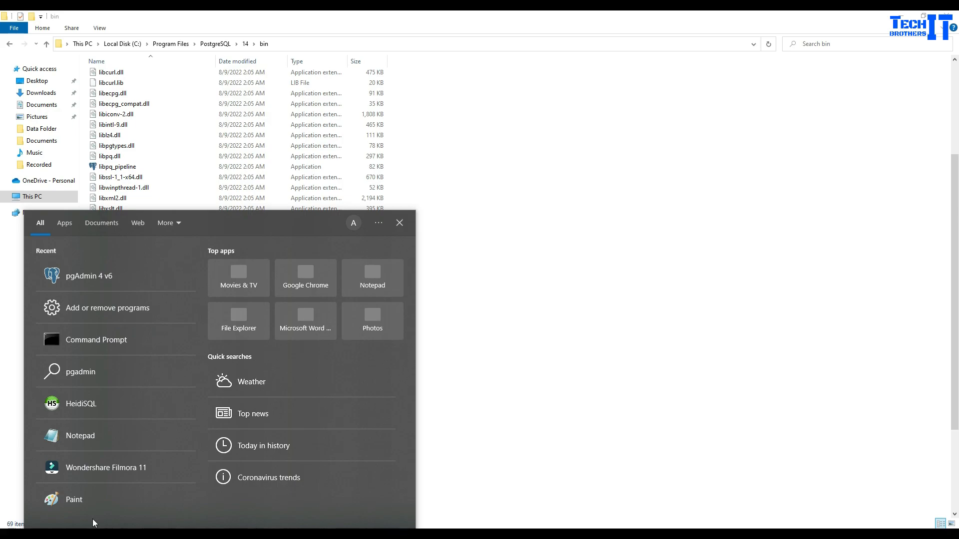
- Launch Command Prompt from search and move its window to the right
{"action": "type", "text": "cmd"}
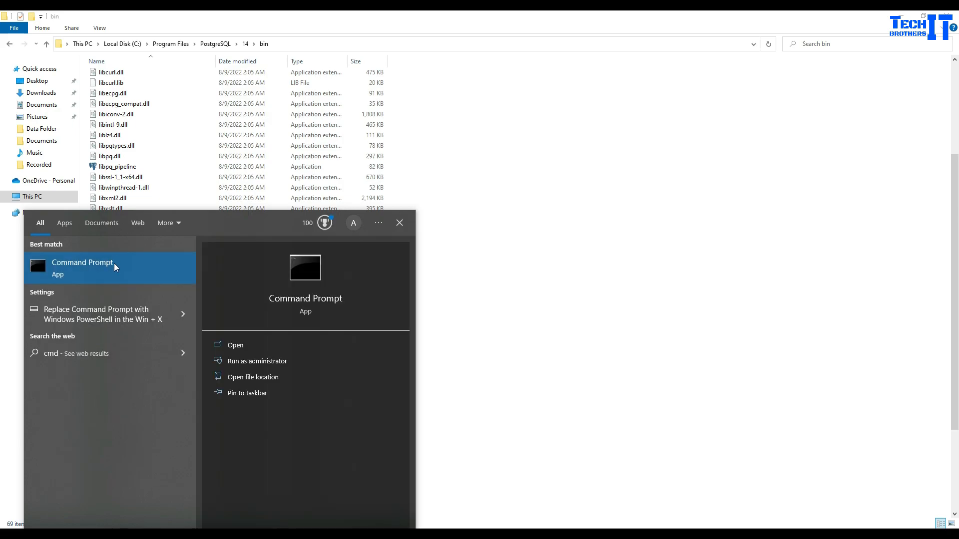
{"action": "left_click", "coordinate": [115, 267]}
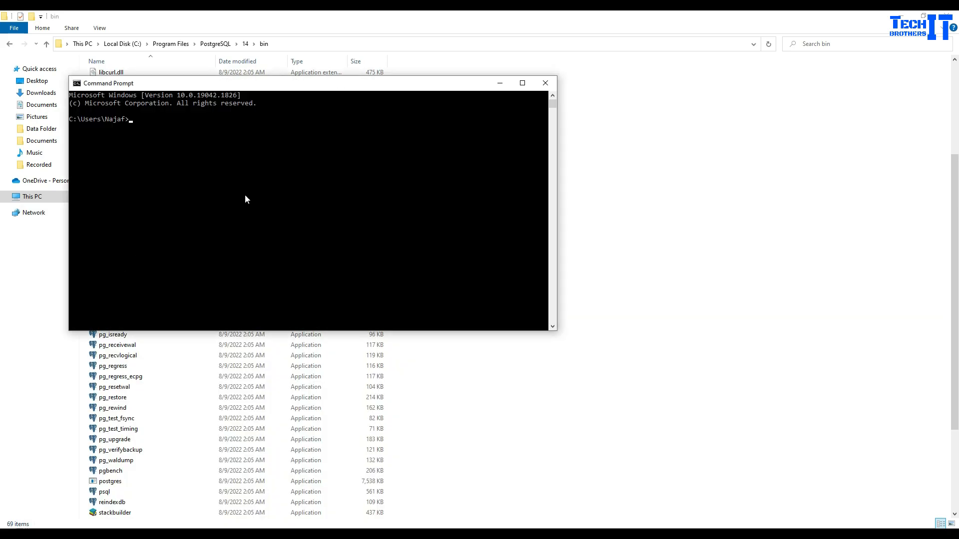
{"action": "left_click_drag", "start_coordinate": [329, 84], "coordinate": [621, 106]}
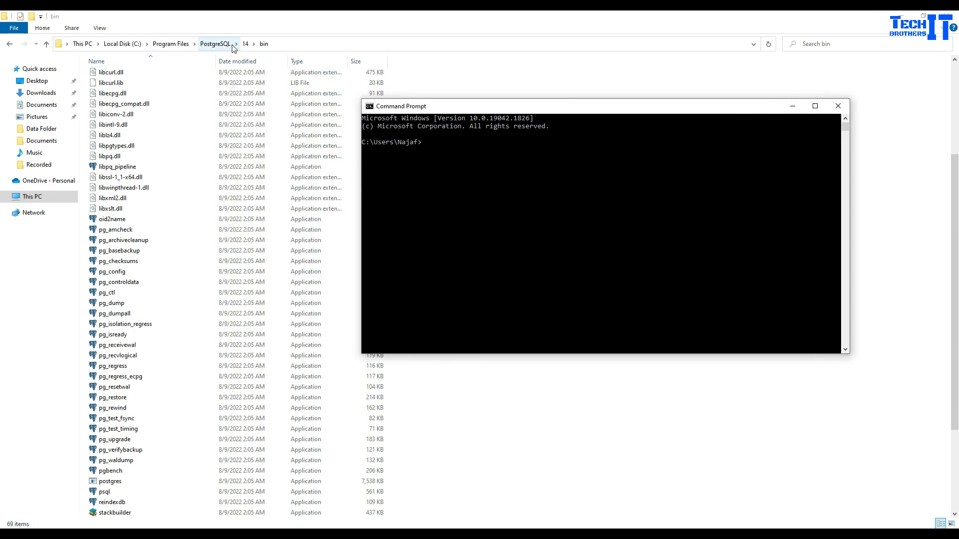
{"action": "left_click", "coordinate": [457, 156]}
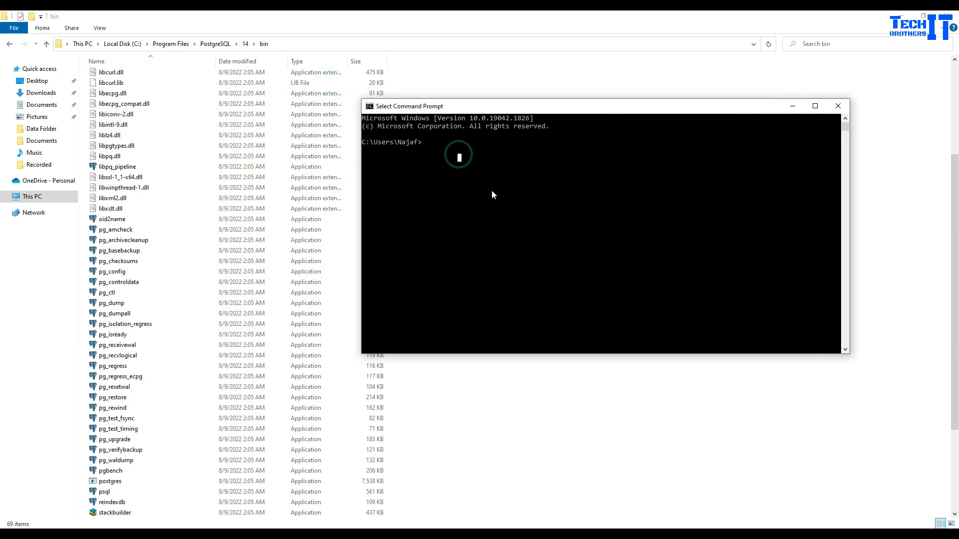
- Change into C:\Program Files\PostgreSQL\14\bin and list its files with dir
{"action": "type", "text": "cd"}
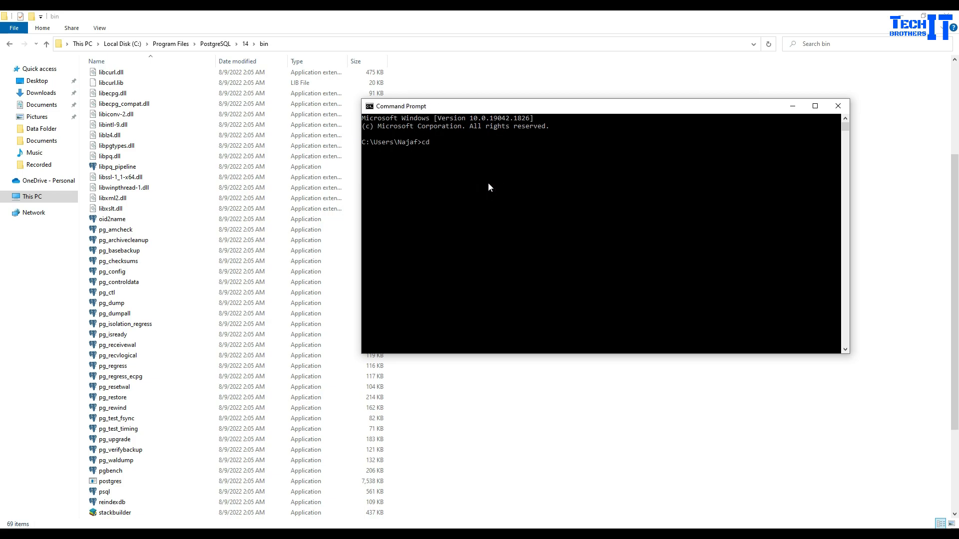
{"action": "key", "text": "ctrl+v"}
{"action": "key", "text": "Return"}
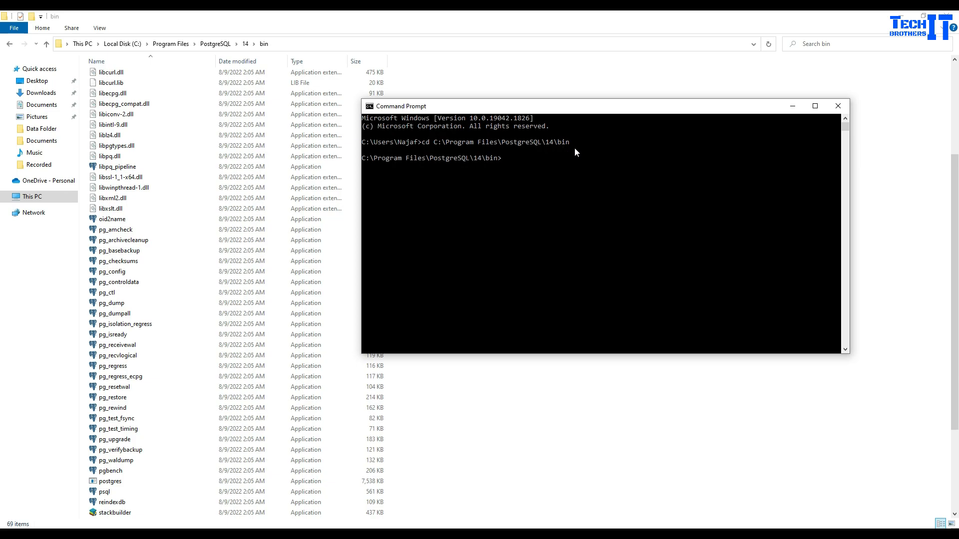
{"action": "type", "text": "dir"}
{"action": "key", "text": "Return"}
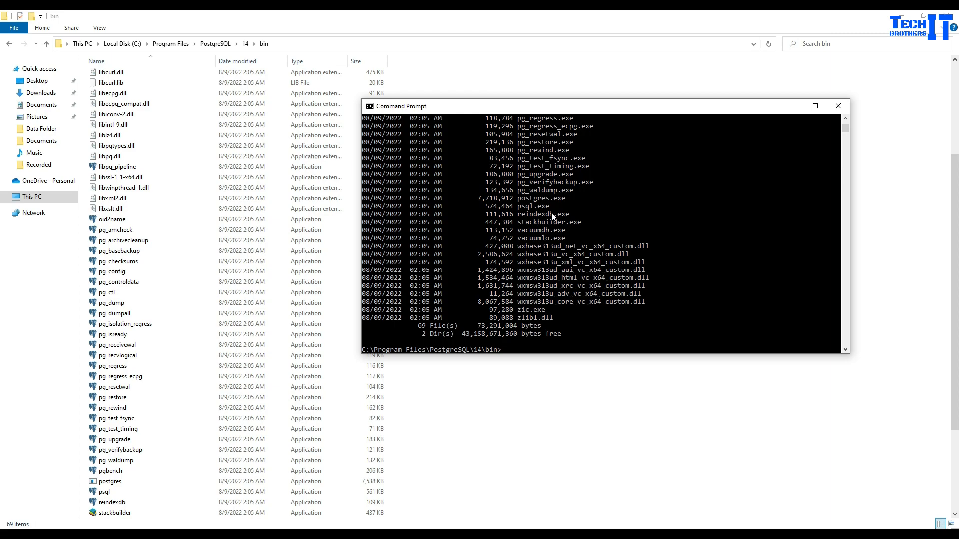
{"action": "left_click_drag", "start_coordinate": [552, 207], "coordinate": [518, 208]}
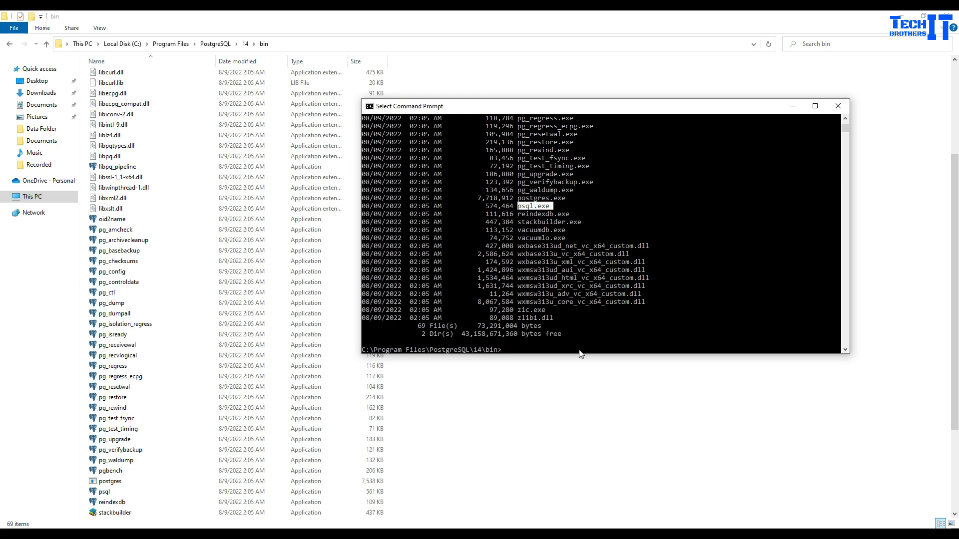
{"action": "left_click", "coordinate": [579, 342]}
{"action": "scroll", "coordinate": [627, 326], "scroll_direction": "down", "scroll_amount": 3}
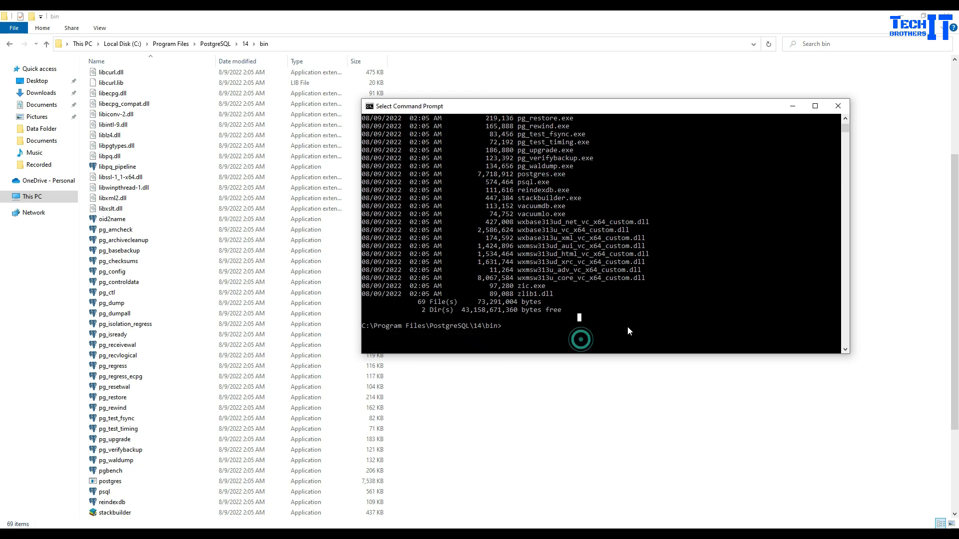
{"action": "left_click", "coordinate": [651, 302]}
{"action": "key", "text": "Escape"}
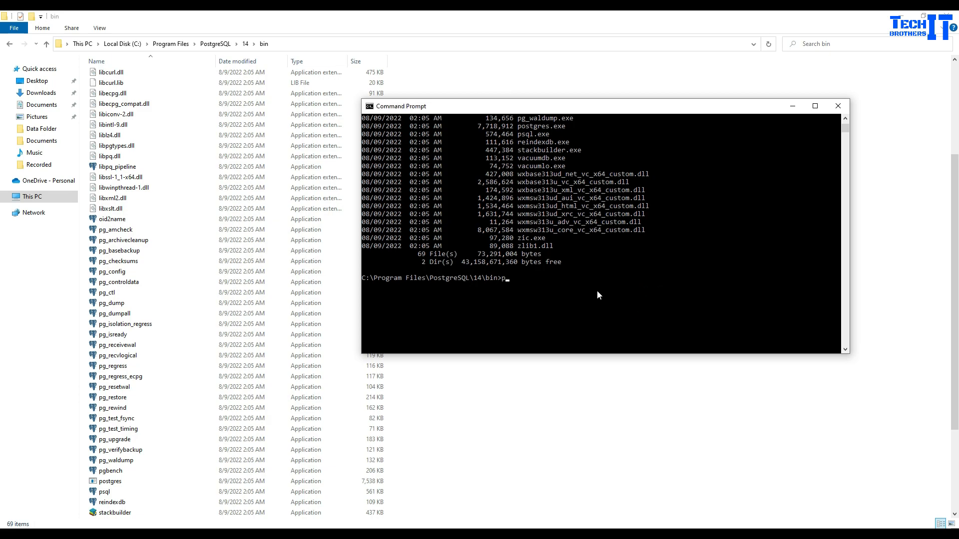
- Log in with psql -U postgre (fails), then retry as psql -U postgres to reach postgres=#
{"action": "type", "text": "psql -U postgre"}
{"action": "key", "text": "Return"}
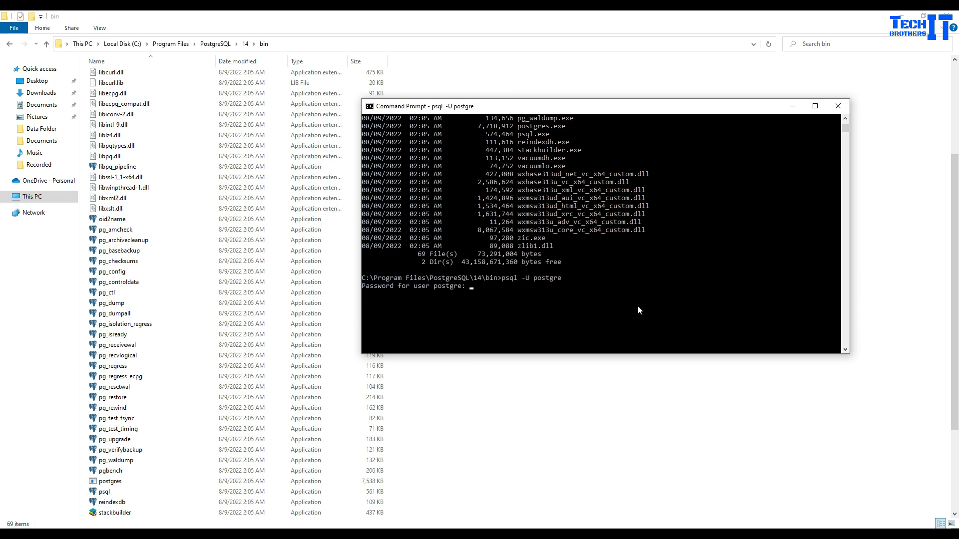
{"action": "key", "text": "Return"}
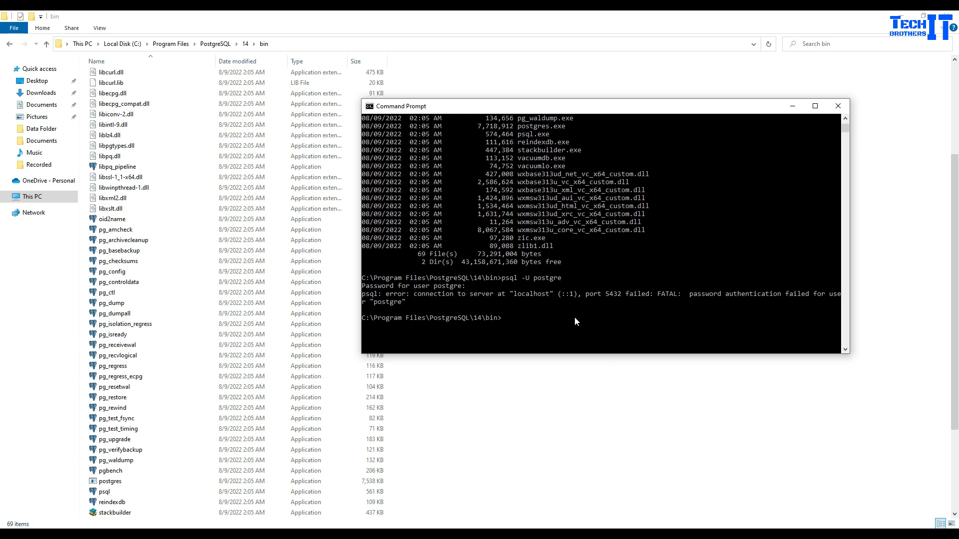
{"action": "key", "text": "Up"}
{"action": "type", "text": "s"}
{"action": "key", "text": "Return"}
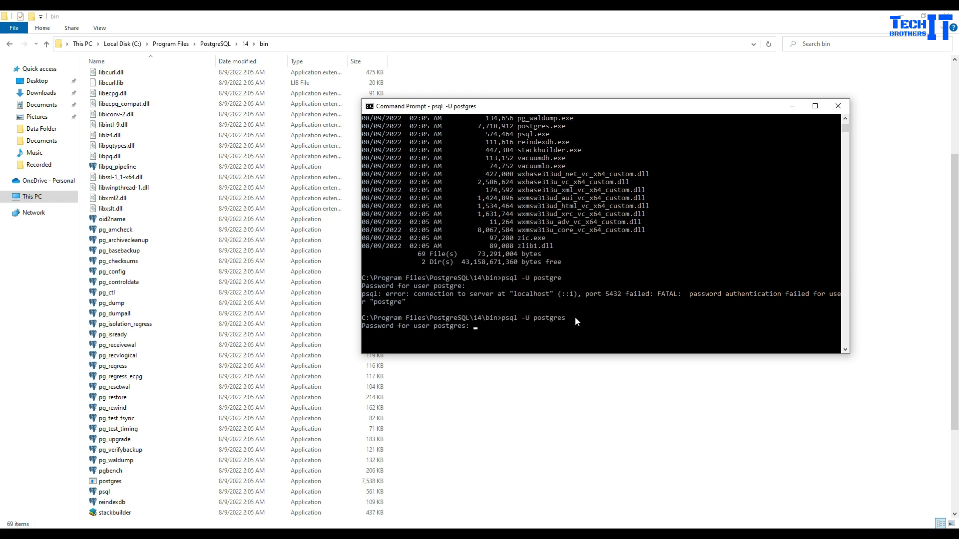
{"action": "key", "text": "Return"}
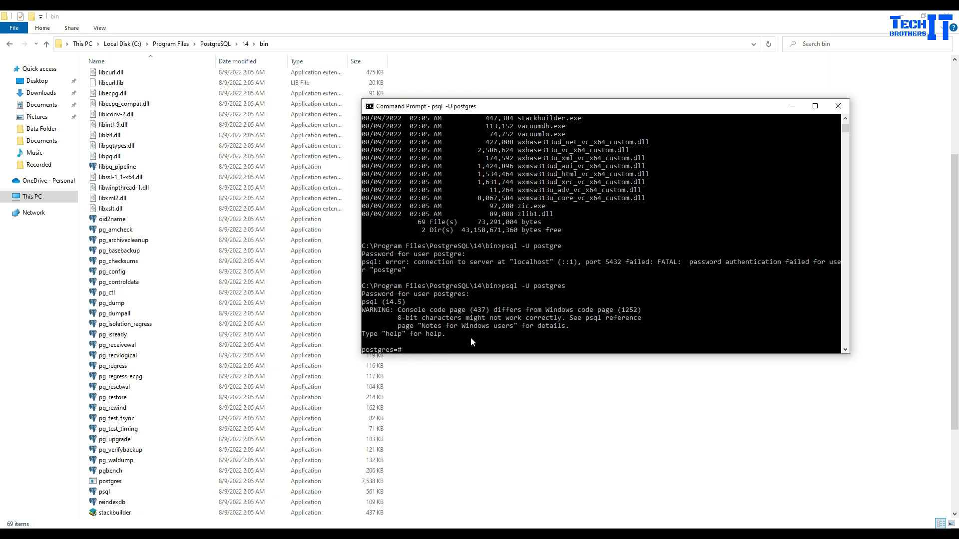
- List all databases with \l
{"action": "scroll", "coordinate": [471, 337], "scroll_direction": "down", "scroll_amount": 1}
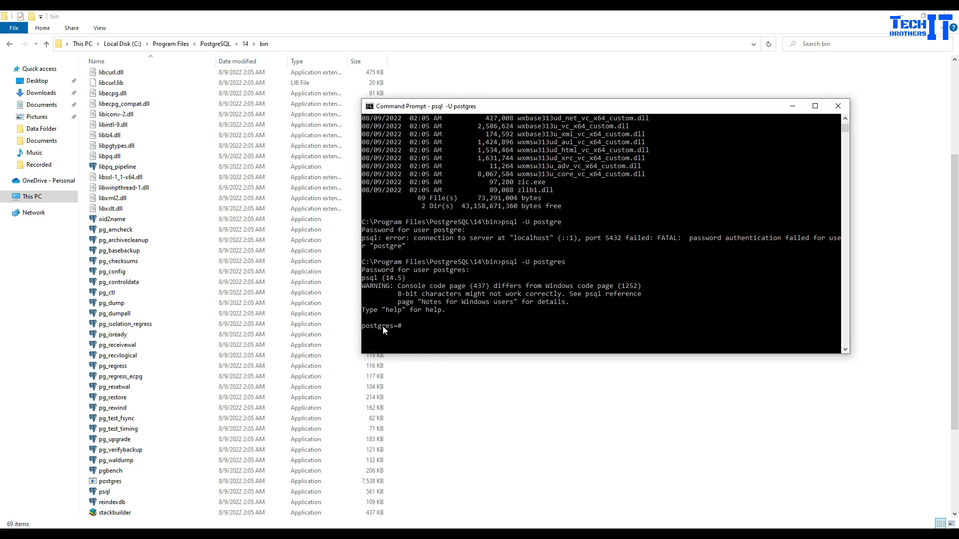
{"action": "type", "text": "\\l"}
{"action": "key", "text": "Return"}
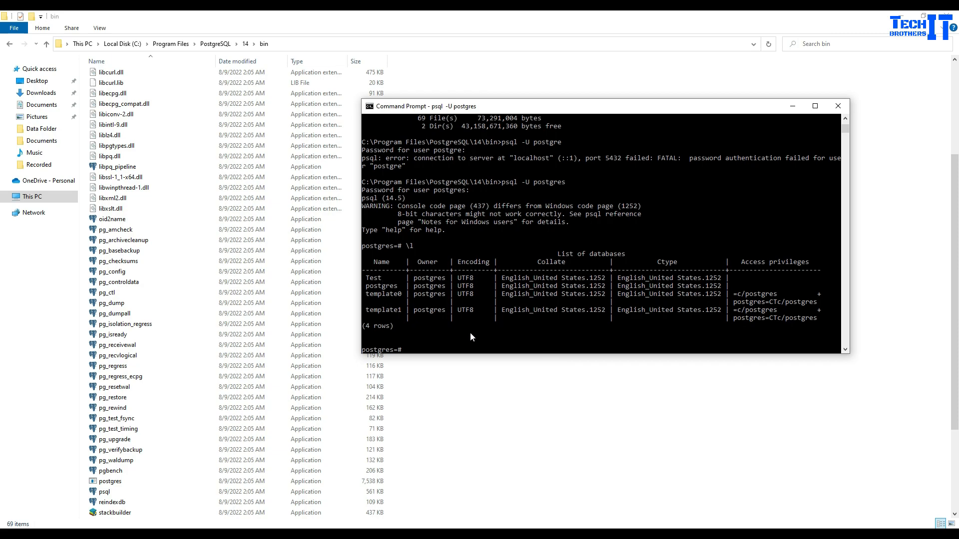
- Connect to database Test with \c Test after \c test fails
{"action": "type", "text": "\\c test"}
{"action": "key", "text": "Return"}
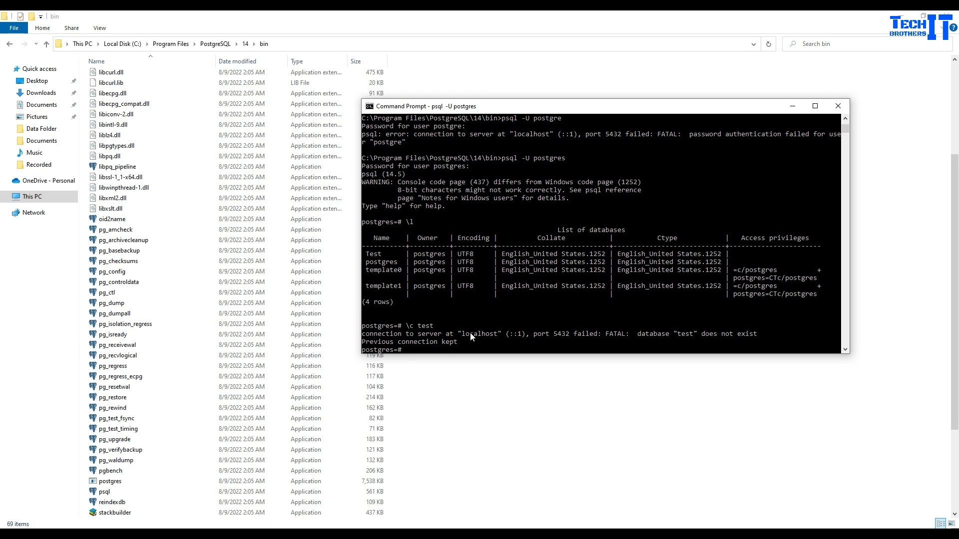
{"action": "key", "text": "Up"}
{"action": "key", "text": "BackSpace"}
{"action": "key", "text": "BackSpace"}
{"action": "key", "text": "BackSpace"}
{"action": "key", "text": "BackSpace"}
{"action": "type", "text": "Test"}
{"action": "key", "text": "Return"}
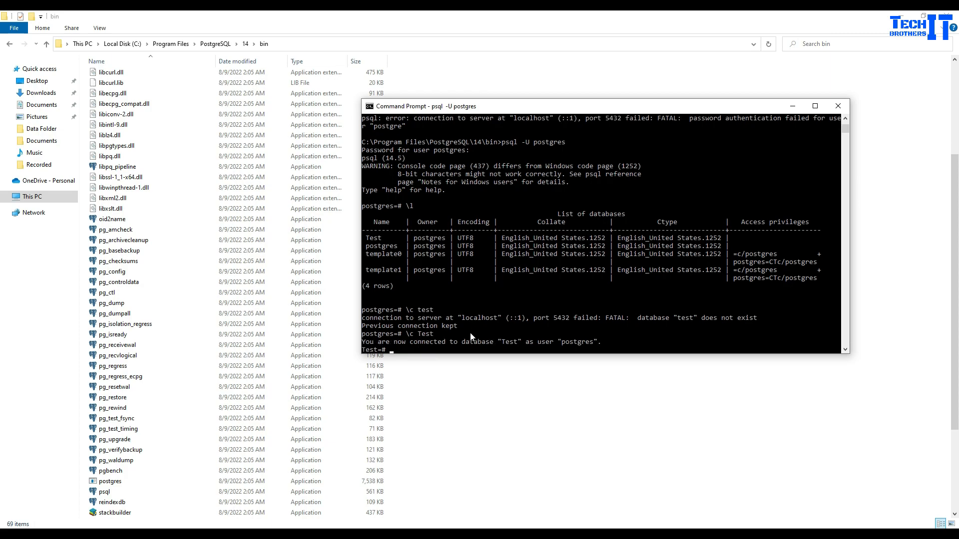
{"action": "double_click", "coordinate": [376, 238]}
{"action": "double_click", "coordinate": [424, 335]}
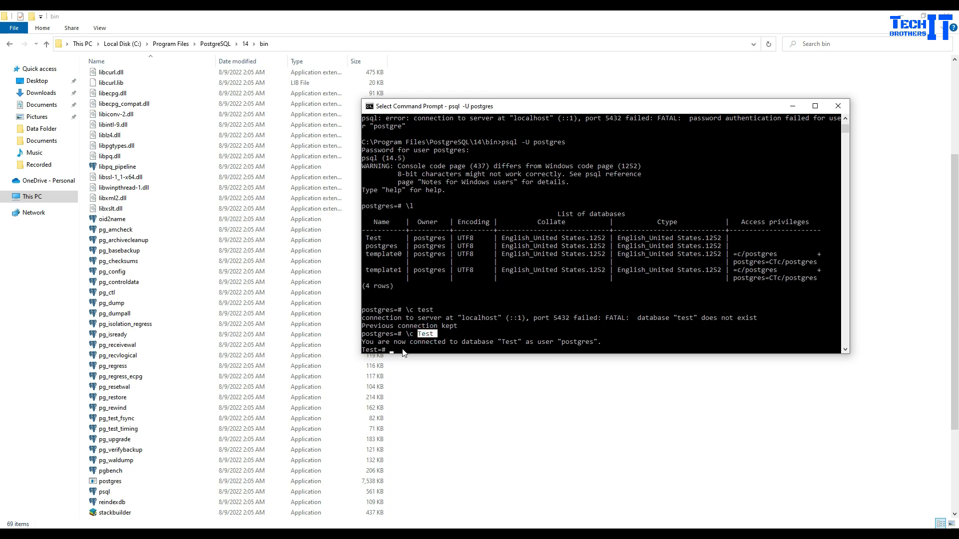
- In psql, list the databases with \l and the tables in Test with \dt
{"action": "left_click", "coordinate": [517, 322]}
{"action": "type", "text": "\\l"}
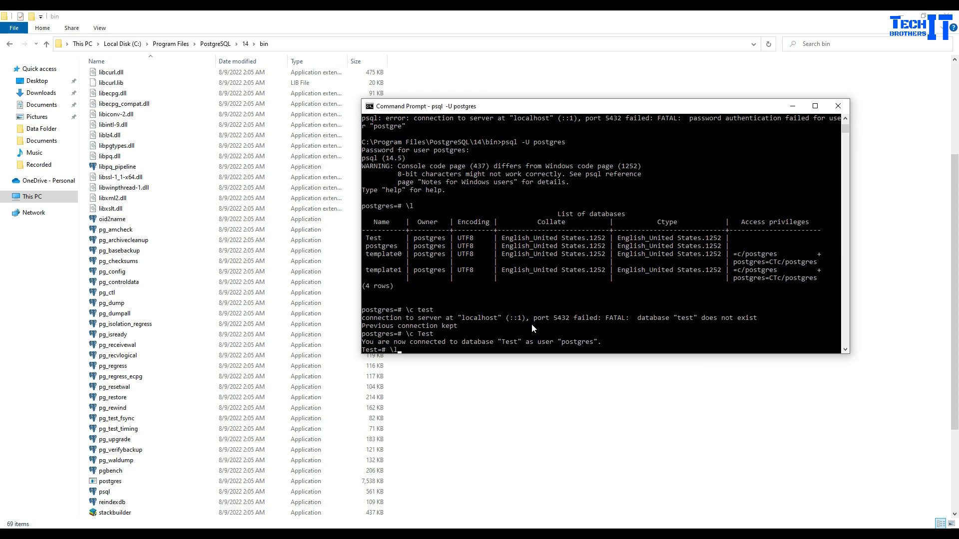
{"action": "key", "text": "Return"}
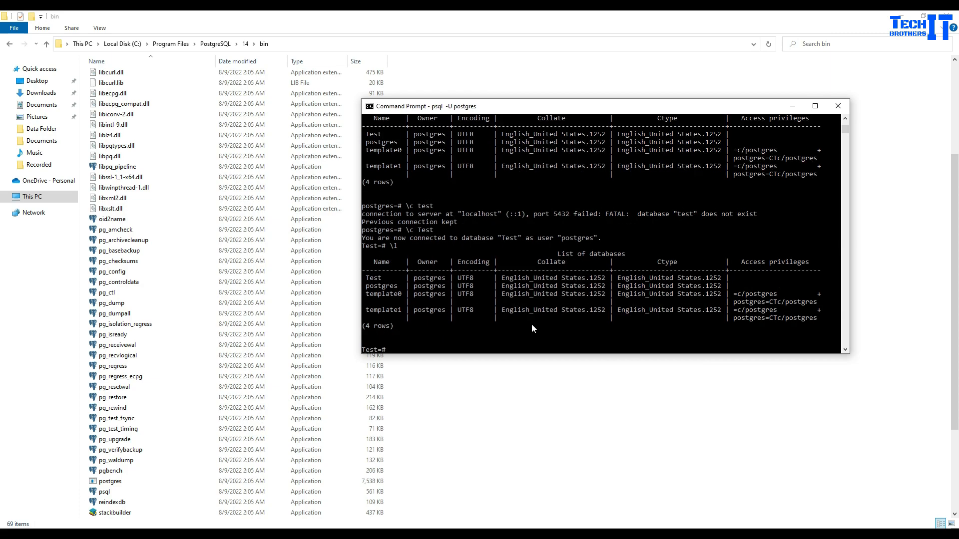
{"action": "type", "text": "\\dt"}
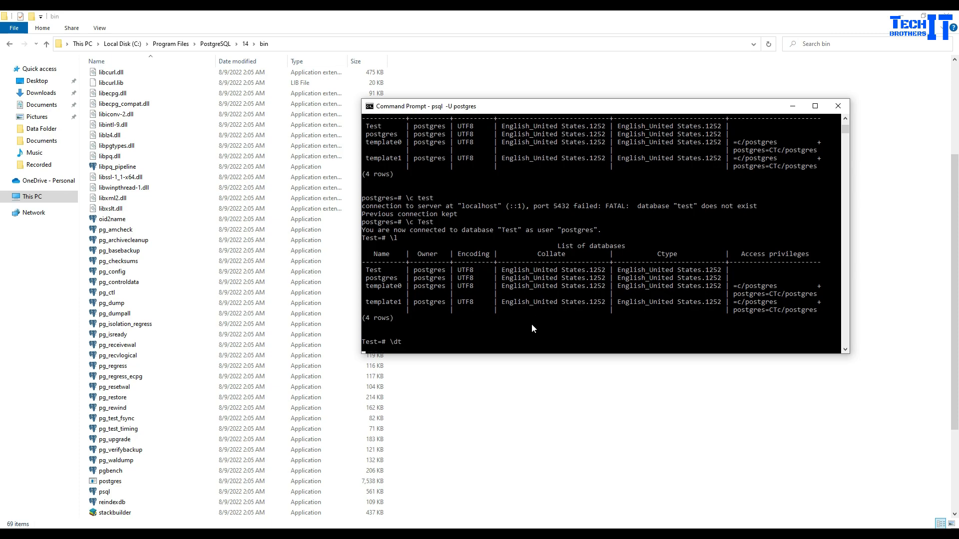
{"action": "key", "text": "Return"}
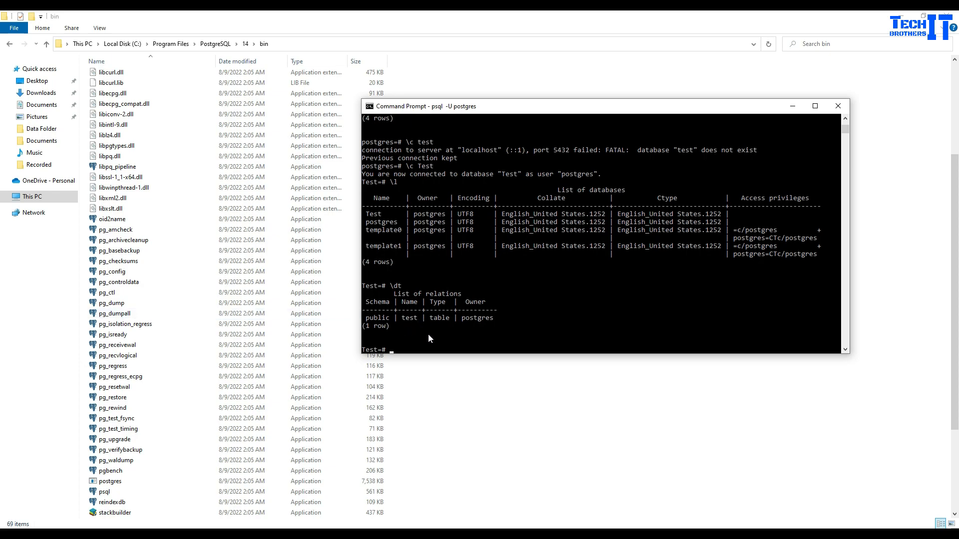
- Run Select * from test; to show ids 100 and 200, then enter show databases;
{"action": "type", "text": "select * from test"}
{"action": "key", "text": "Return"}
{"action": "key", "text": "Up"}
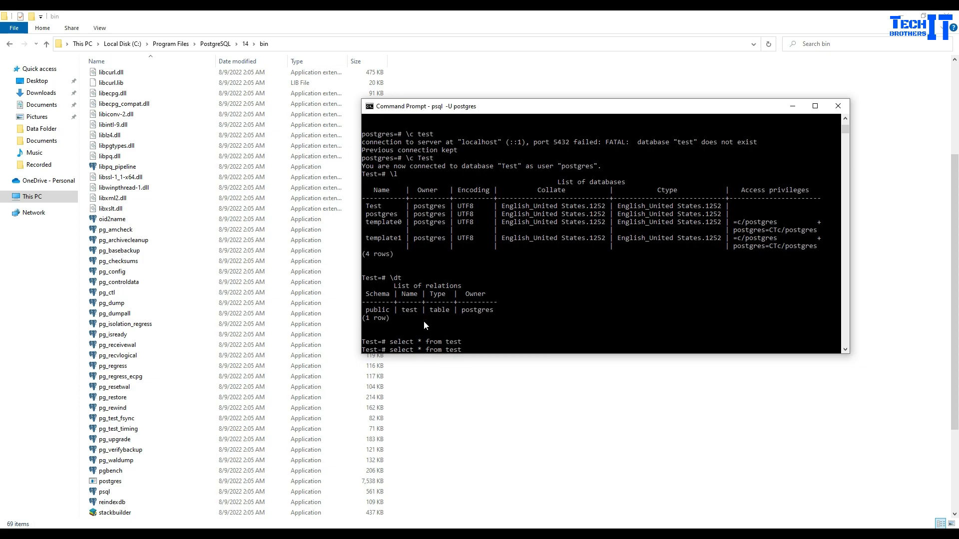
{"action": "type", "text": ";"}
{"action": "key", "text": "Return"}
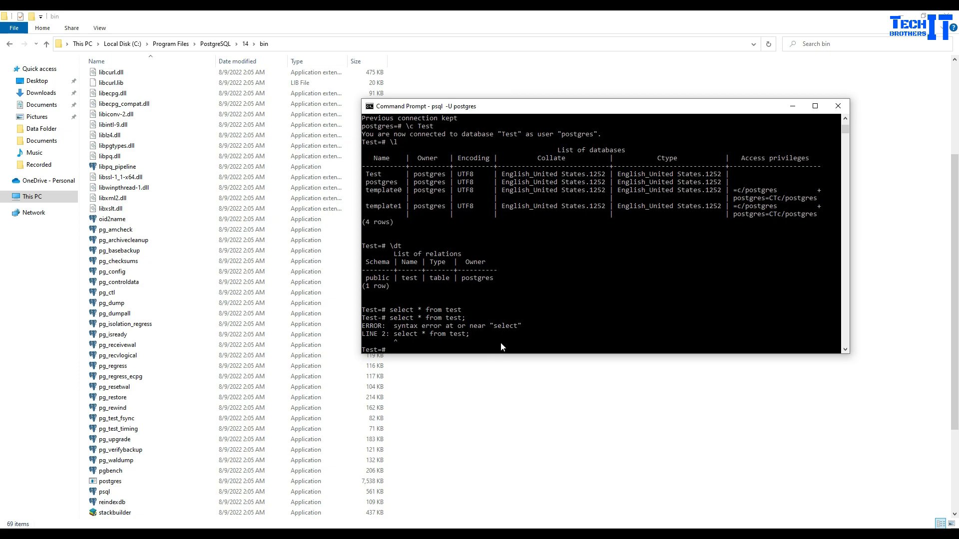
{"action": "type", "text": "Select * from test;"}
{"action": "key", "text": "Return"}
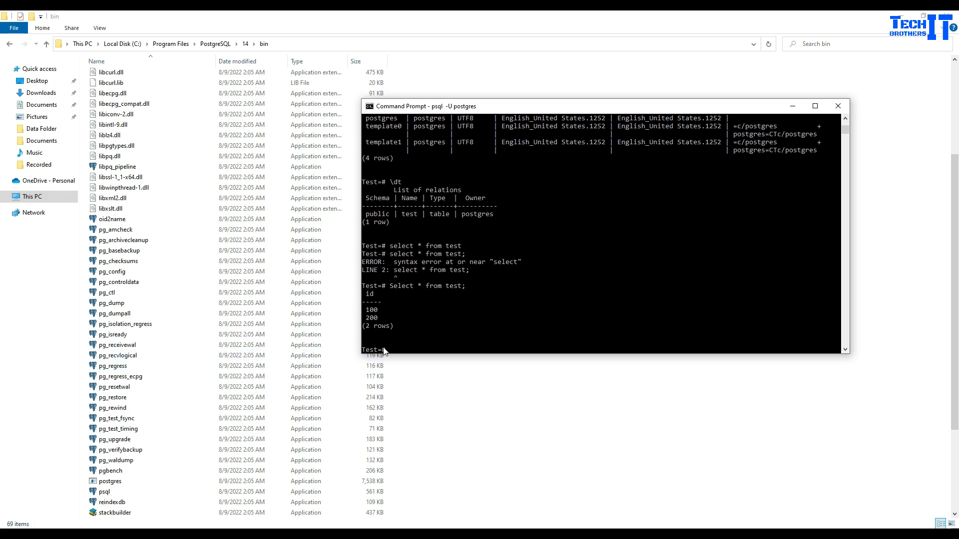
{"action": "type", "text": "show databases;"}
- Run show databases; and \l, then switch to the postgres database with \c postgres
{"action": "key", "text": "Return"}
{"action": "type", "text": "\\"}
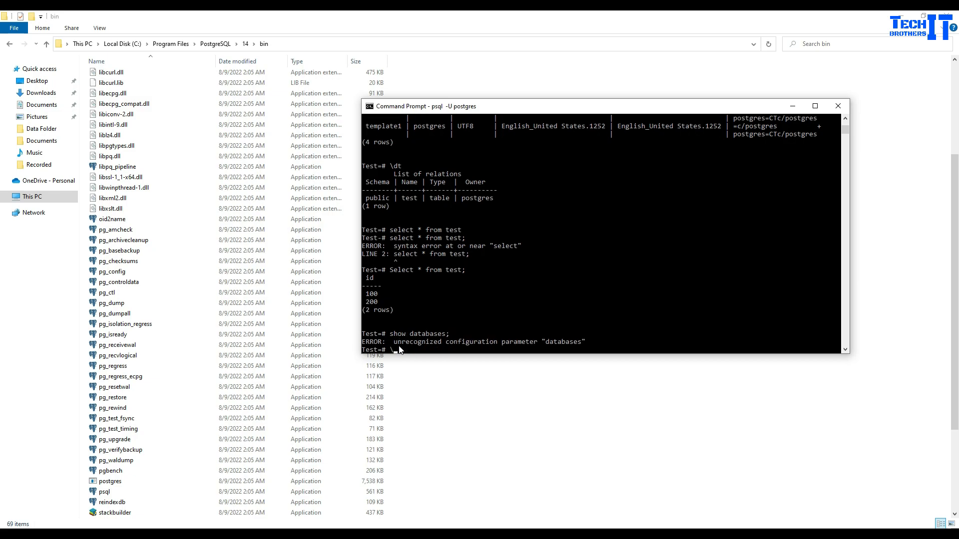
{"action": "type", "text": "l"}
{"action": "key", "text": "Return"}
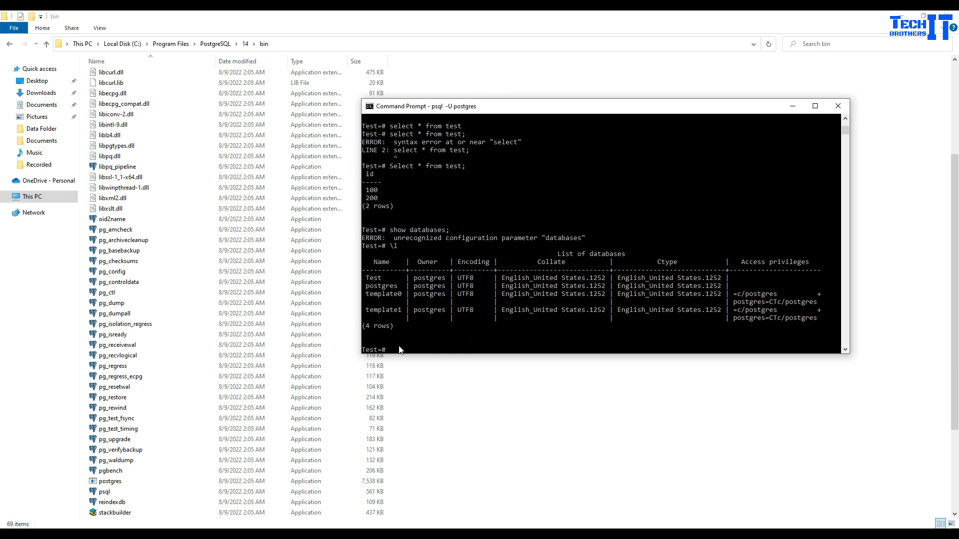
{"action": "type", "text": "\\c"}
{"action": "double_click", "coordinate": [378, 288]}
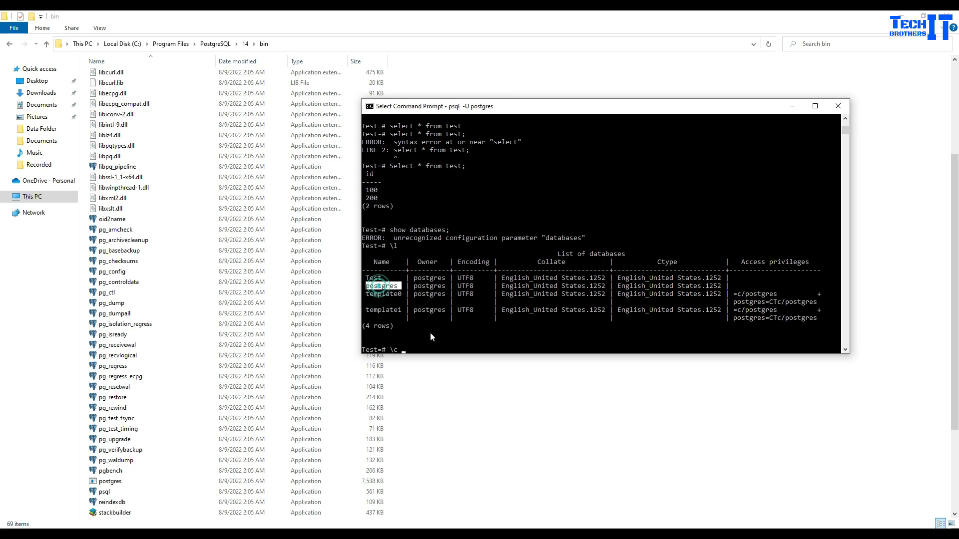
{"action": "right_click", "coordinate": [450, 338]}
{"action": "type", "text": "ps"}
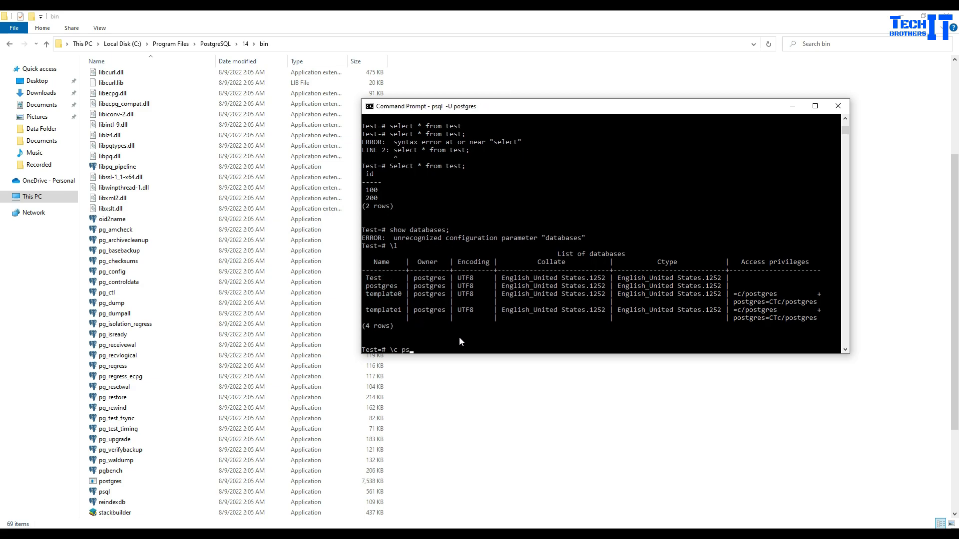
{"action": "key", "text": "BackSpace"}
{"action": "type", "text": "ostgres"}
{"action": "key", "text": "Return"}
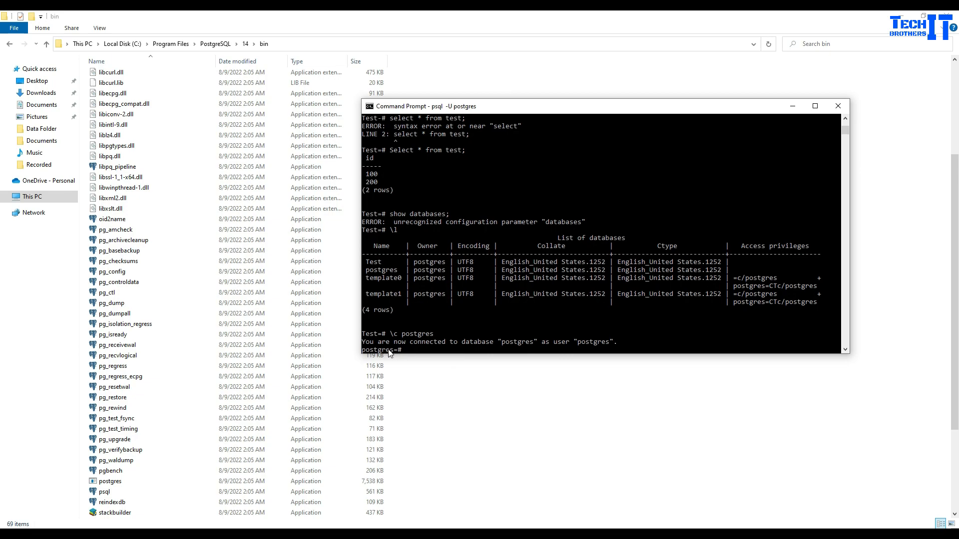
- Run \dt in the postgres database, which reports no relations
{"action": "type", "text": "d"}
{"action": "type", "text": "\\dt"}
{"action": "key", "text": "Return"}
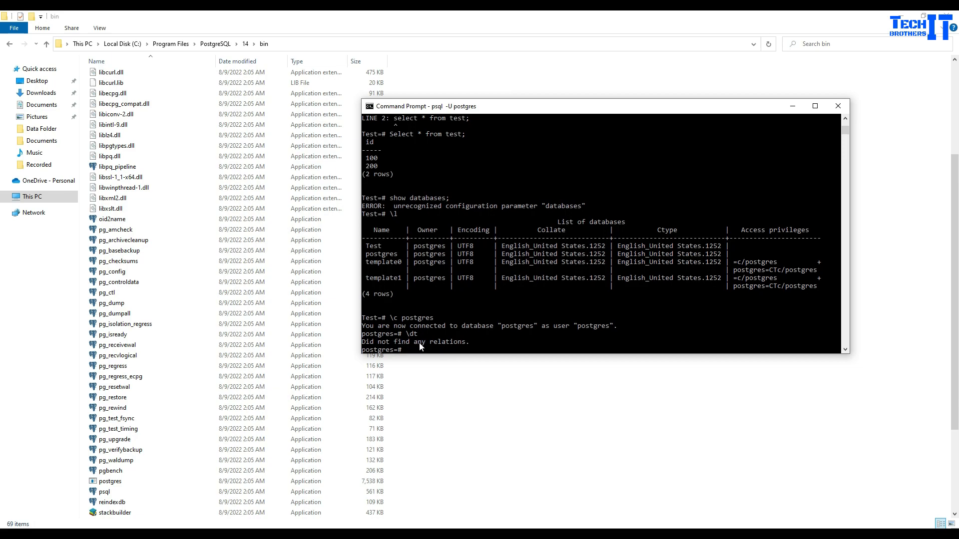
{"action": "double_click", "coordinate": [385, 255]}
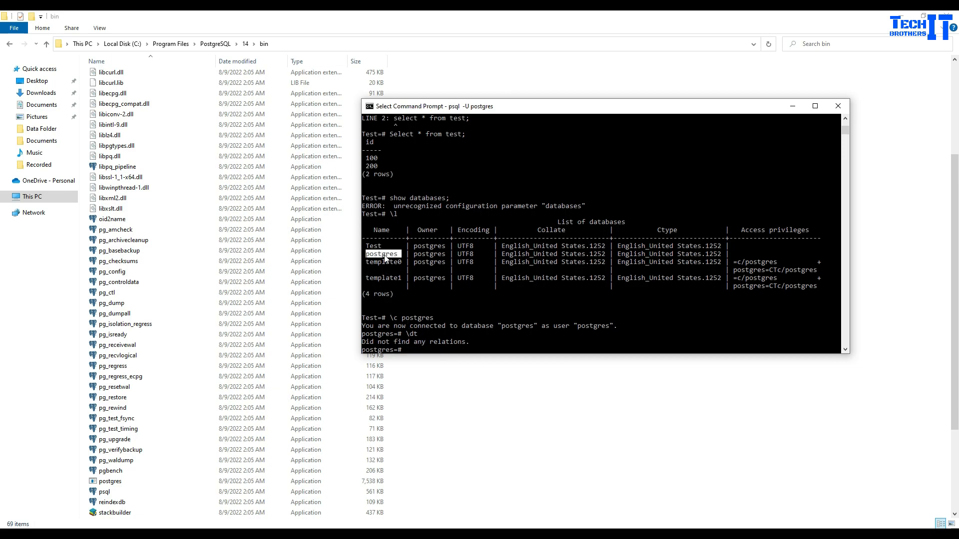
{"action": "left_click", "coordinate": [429, 302]}
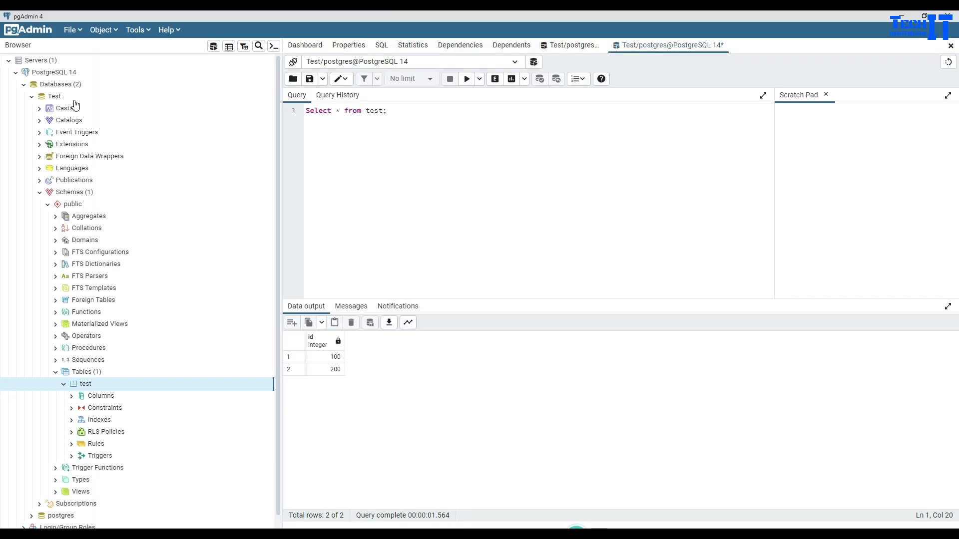
- Collapse the Databases tree and open Properties for the PostgreSQL 14 server
{"action": "left_click", "coordinate": [24, 84]}
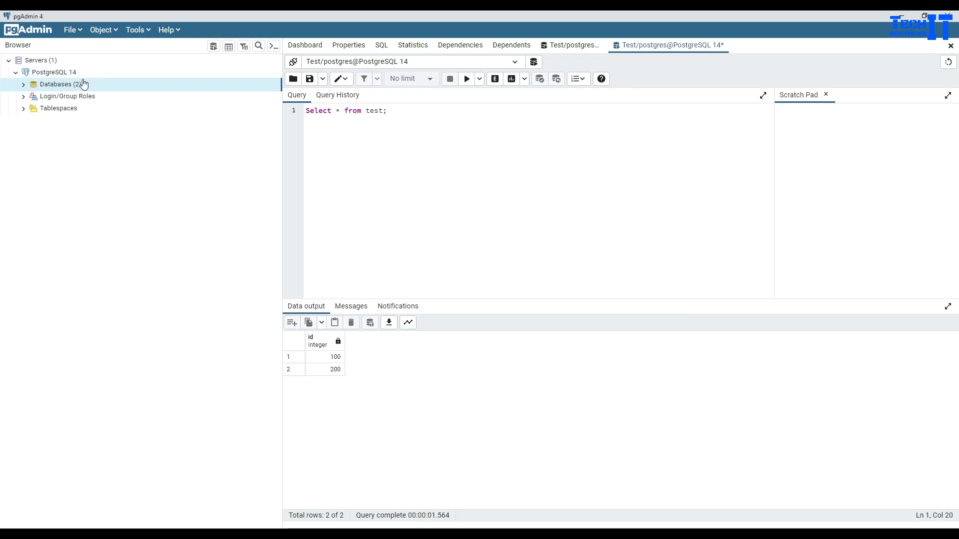
{"action": "right_click", "coordinate": [69, 75]}
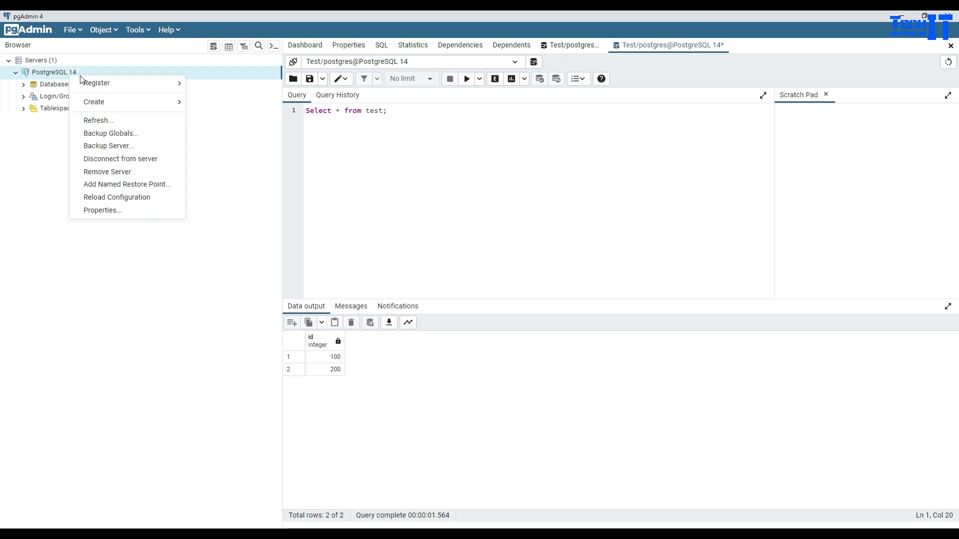
{"action": "left_click", "coordinate": [106, 211]}
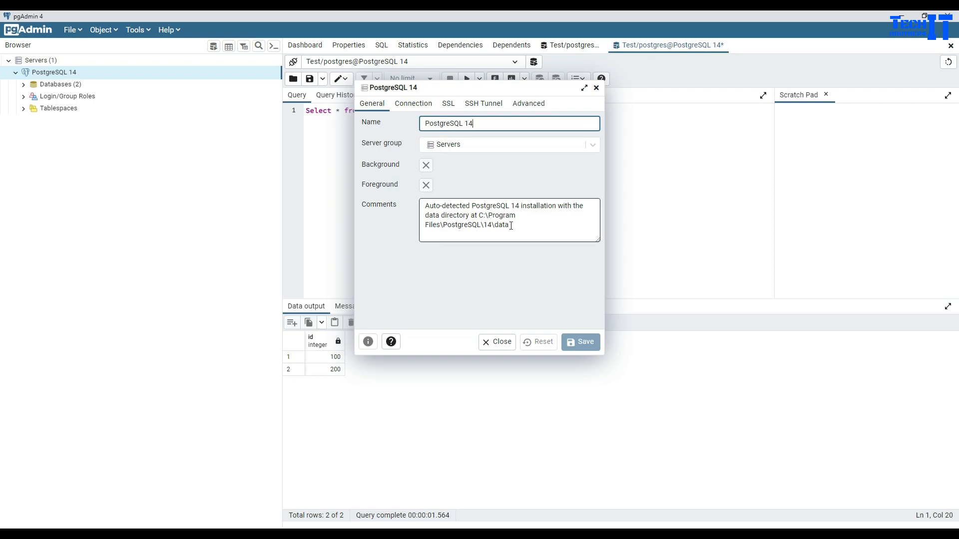
- Review the General fields: the C:\Program Files\PostgreSQL\14\data comment and server name PostgreSQL 14
{"action": "left_click_drag", "start_coordinate": [510, 225], "coordinate": [477, 215]}
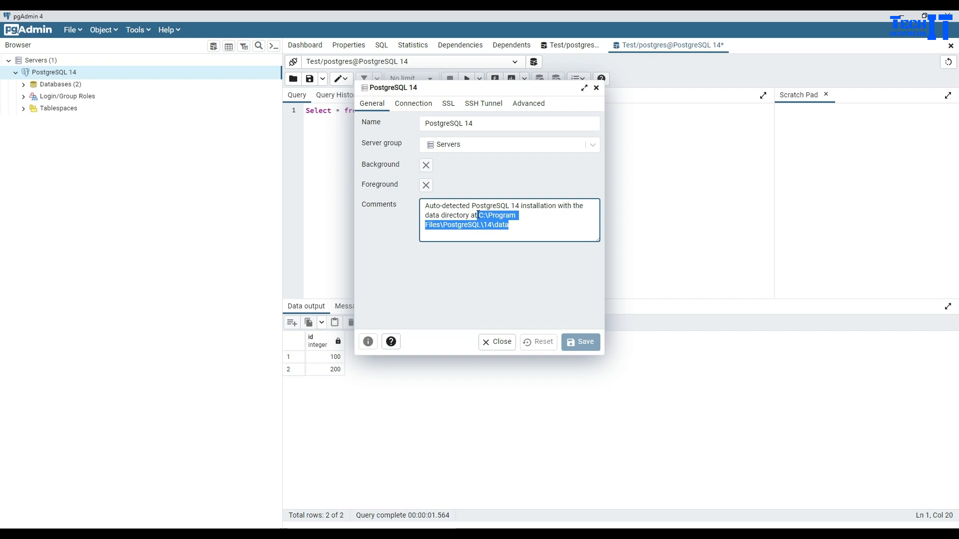
{"action": "left_click", "coordinate": [427, 123]}
{"action": "left_click_drag", "start_coordinate": [493, 126], "coordinate": [459, 125]}
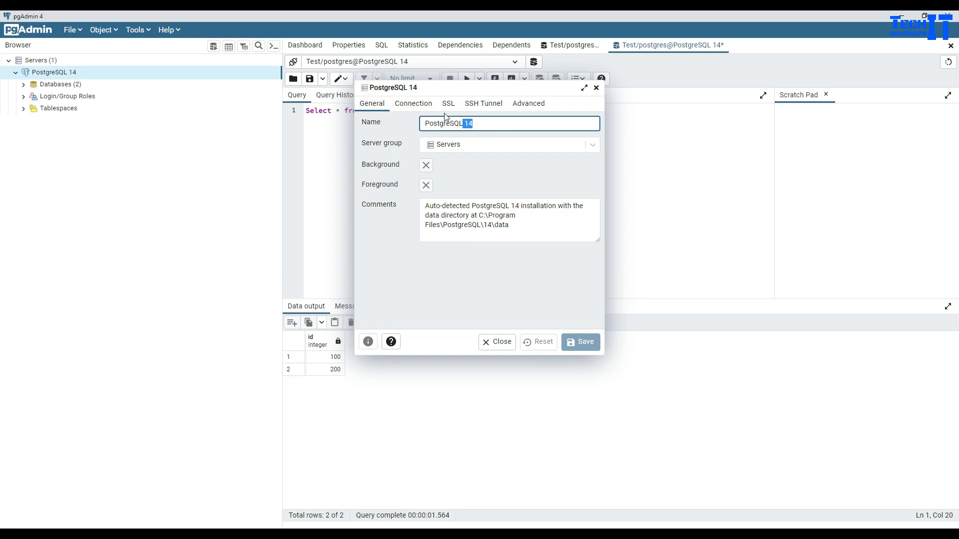
- Inspect the Connection settings: host localhost, port 5432, username postgres
{"action": "left_click", "coordinate": [411, 104]}
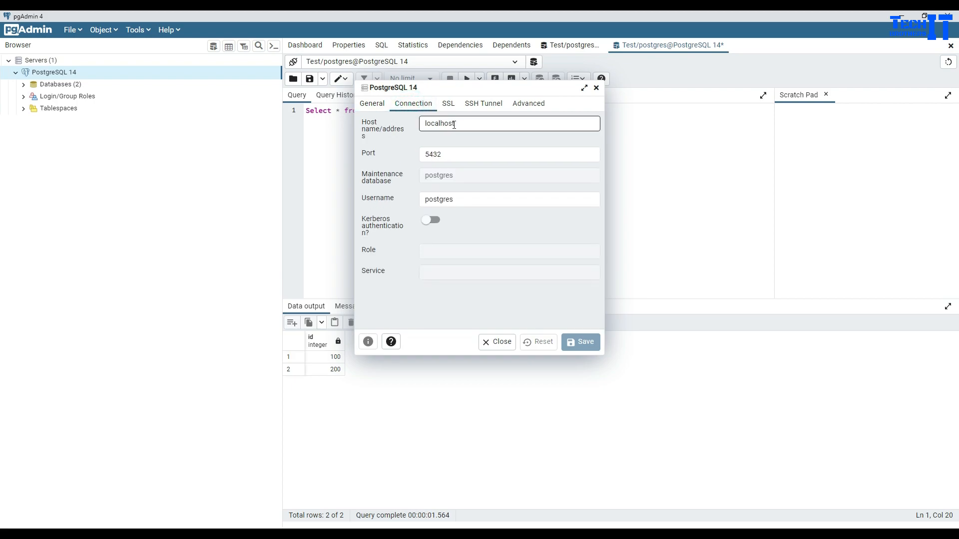
{"action": "left_click_drag", "start_coordinate": [459, 124], "coordinate": [425, 122]}
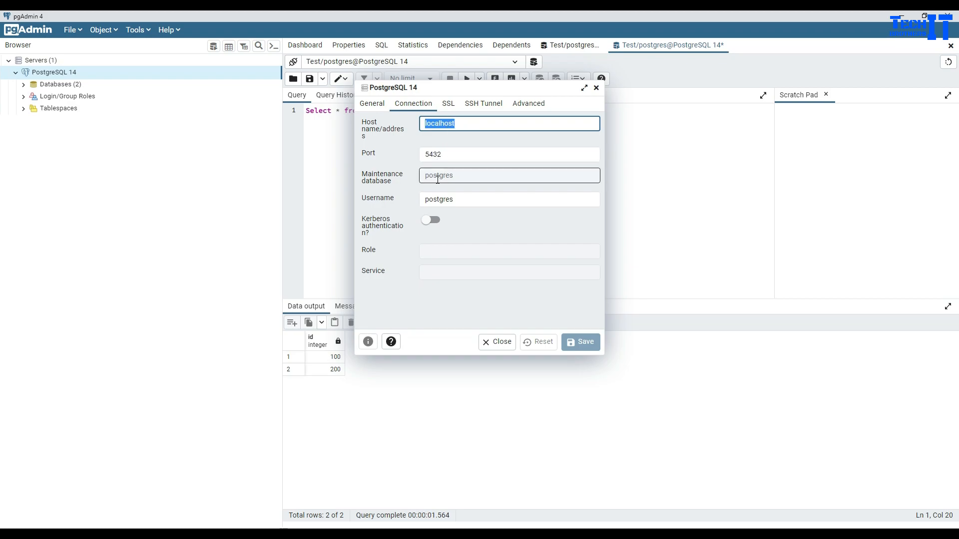
{"action": "left_click", "coordinate": [460, 199]}
{"action": "double_click", "coordinate": [460, 199]}
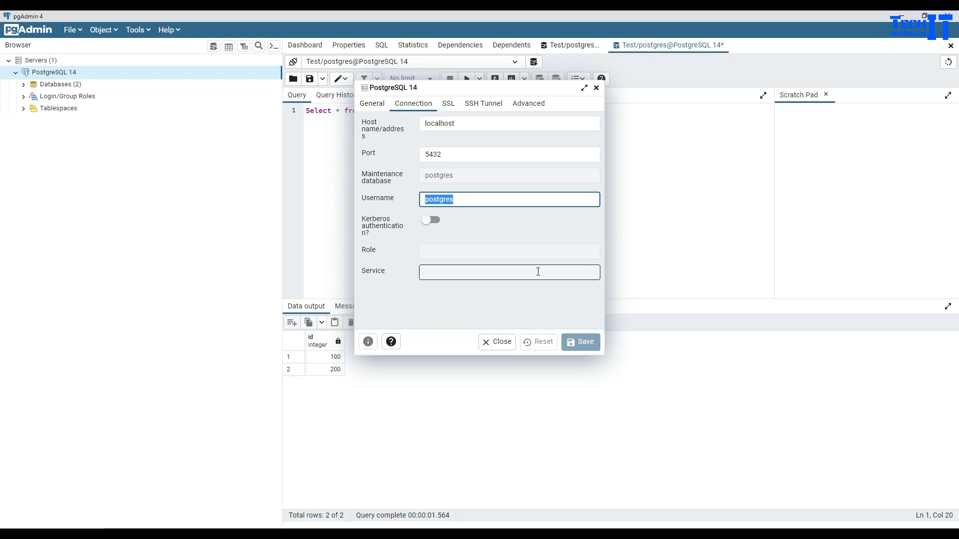
{"action": "key", "text": "super"}
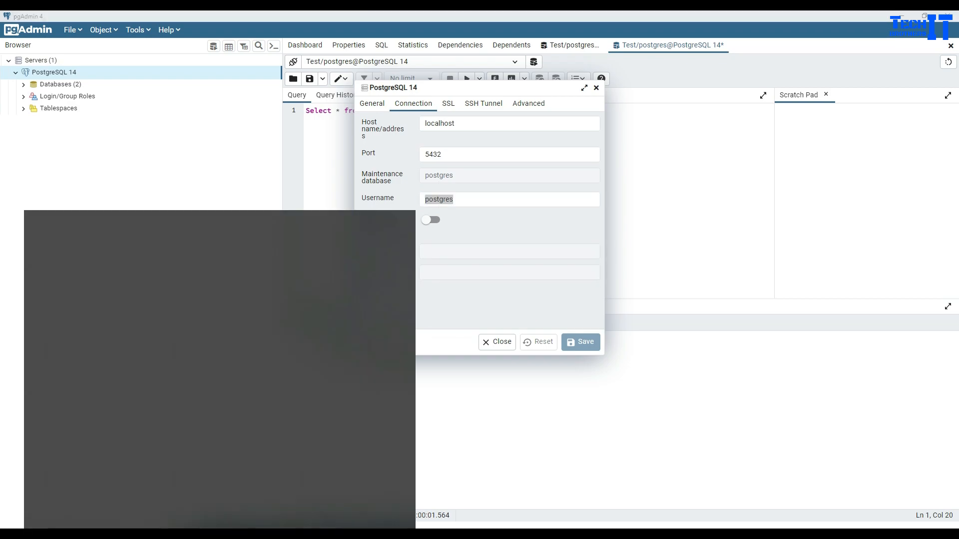
- Stop the postgresql-x64-14 service in the Services app, then return to pgAdmin
{"action": "type", "text": "serv"}
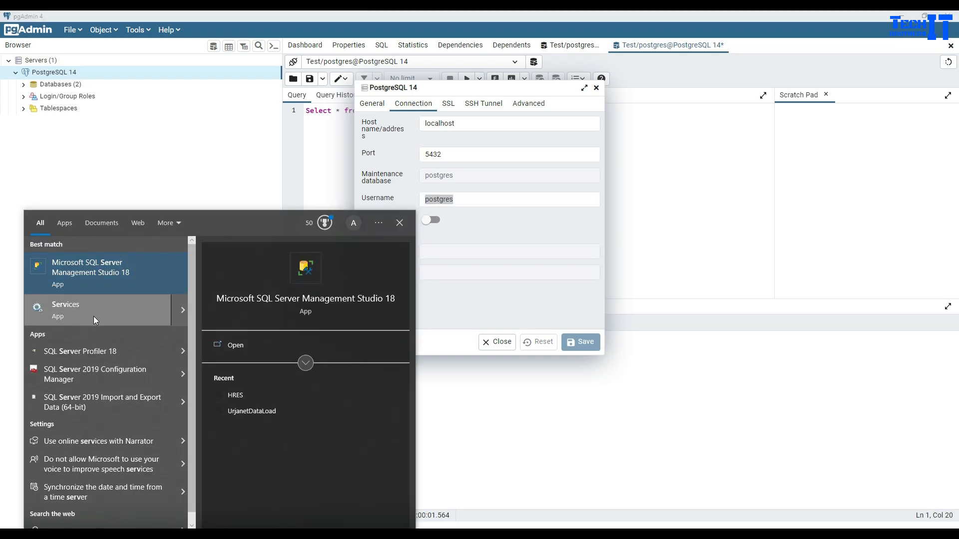
{"action": "left_click", "coordinate": [96, 316]}
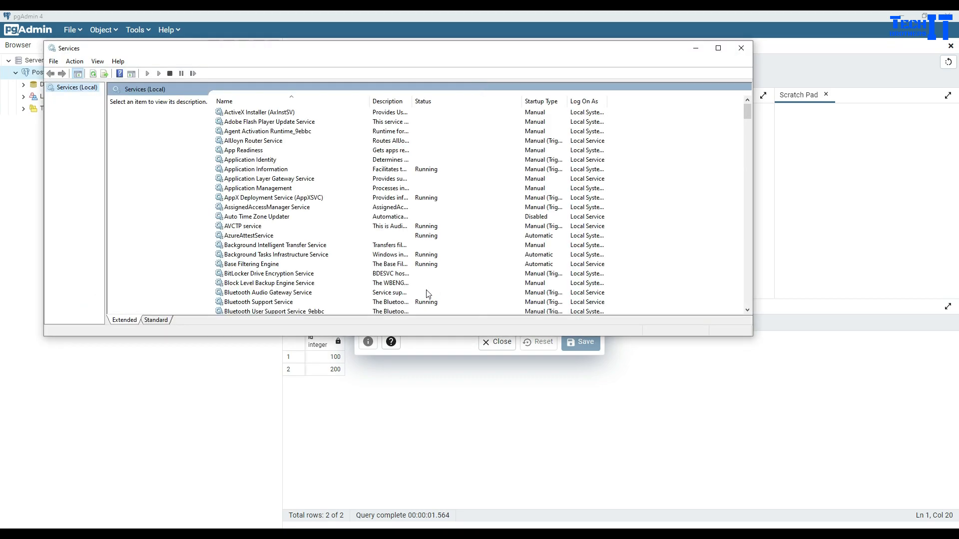
{"action": "left_click", "coordinate": [316, 113]}
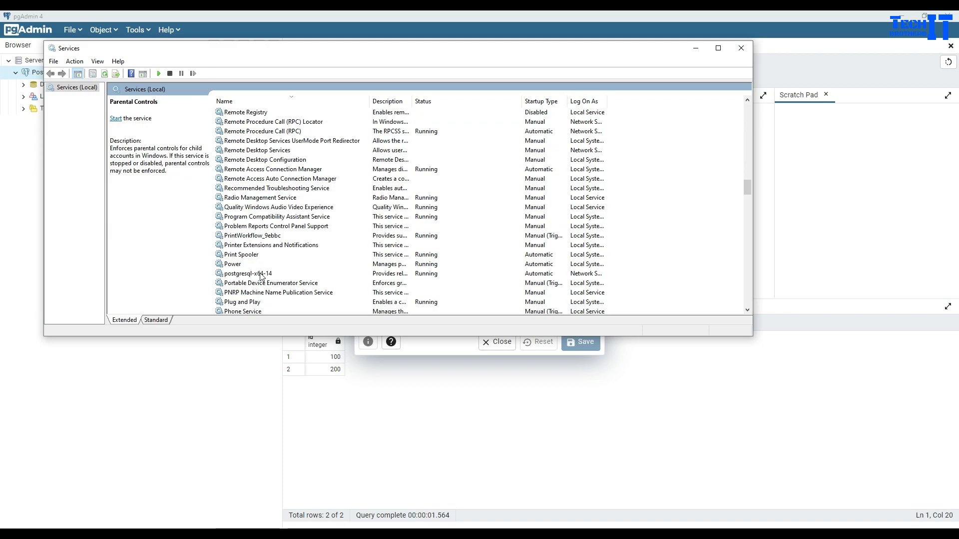
{"action": "left_click", "coordinate": [261, 274]}
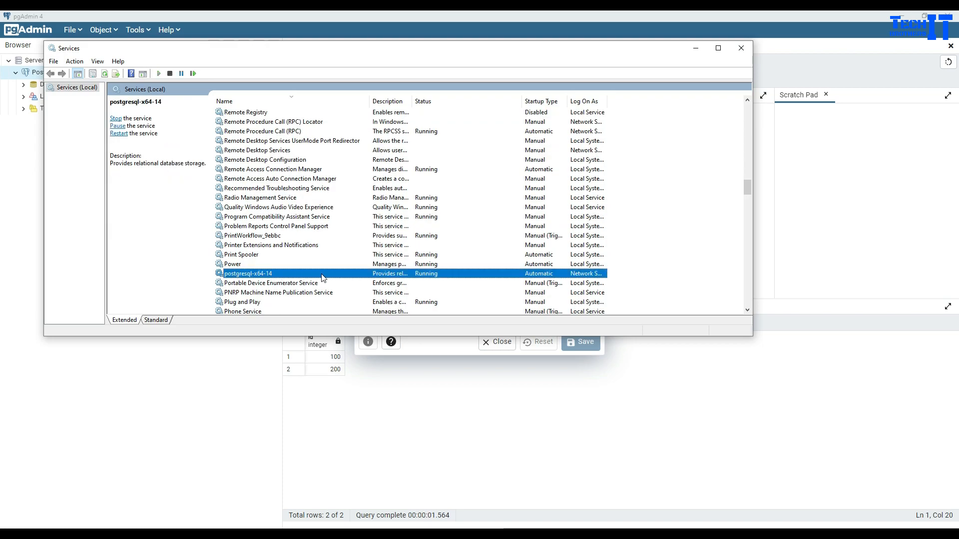
{"action": "left_click_drag", "start_coordinate": [412, 101], "coordinate": [483, 101]}
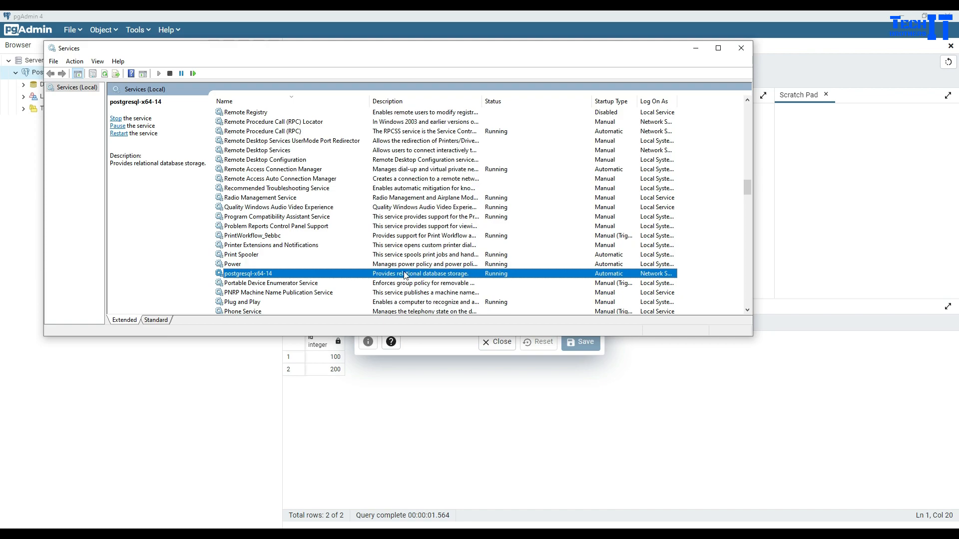
{"action": "right_click", "coordinate": [307, 273]}
{"action": "left_click", "coordinate": [331, 291]}
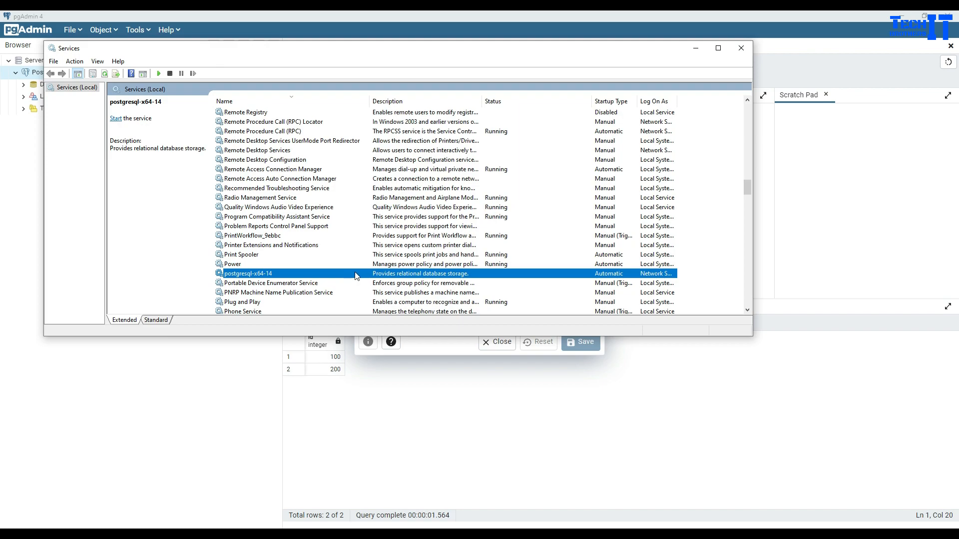
{"action": "left_click", "coordinate": [576, 533]}
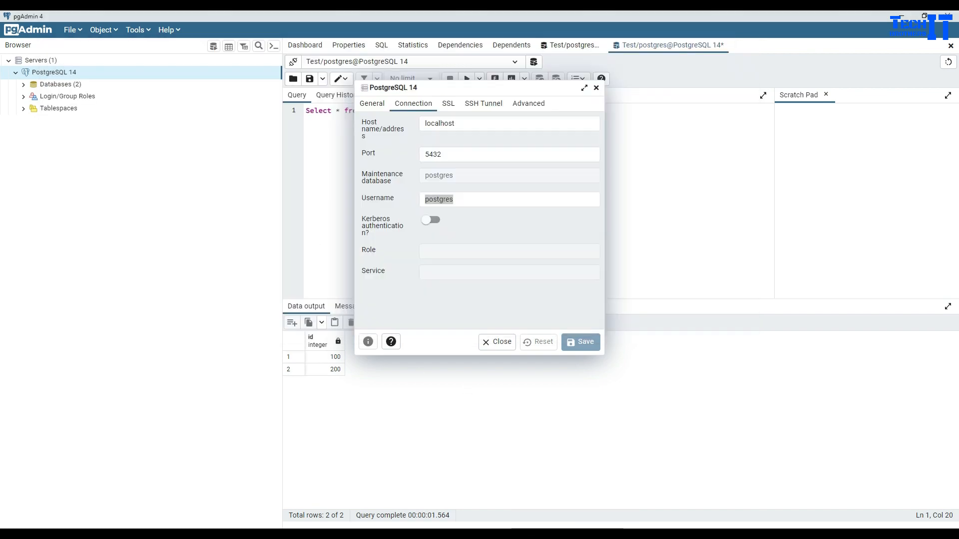
- Close the server properties, re-run the test query, and dismiss the connection warning
{"action": "left_click", "coordinate": [504, 342]}
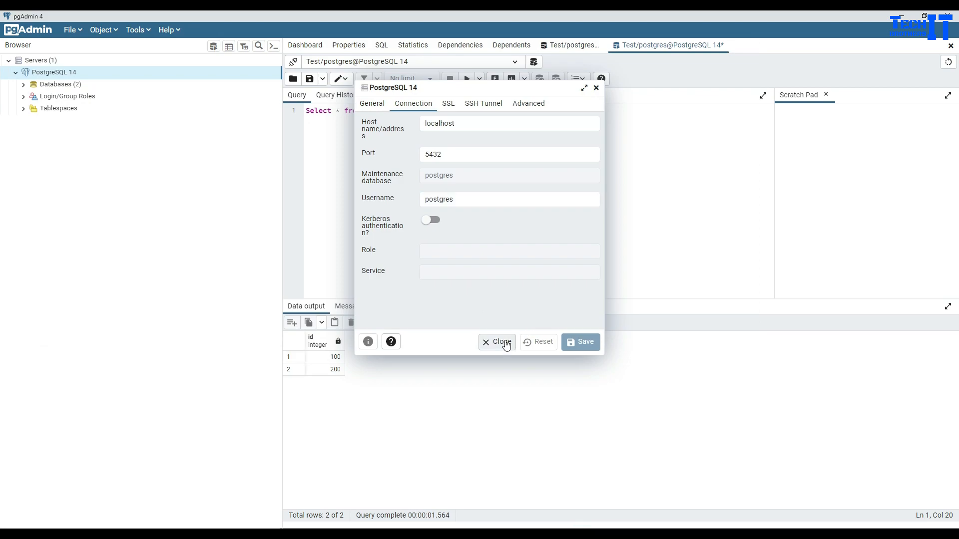
{"action": "left_click", "coordinate": [477, 190]}
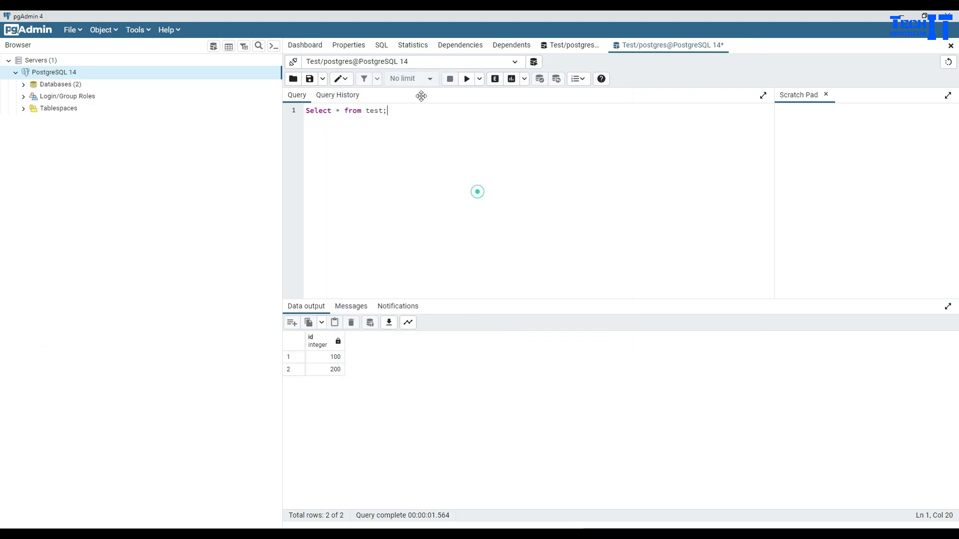
{"action": "left_click", "coordinate": [463, 79]}
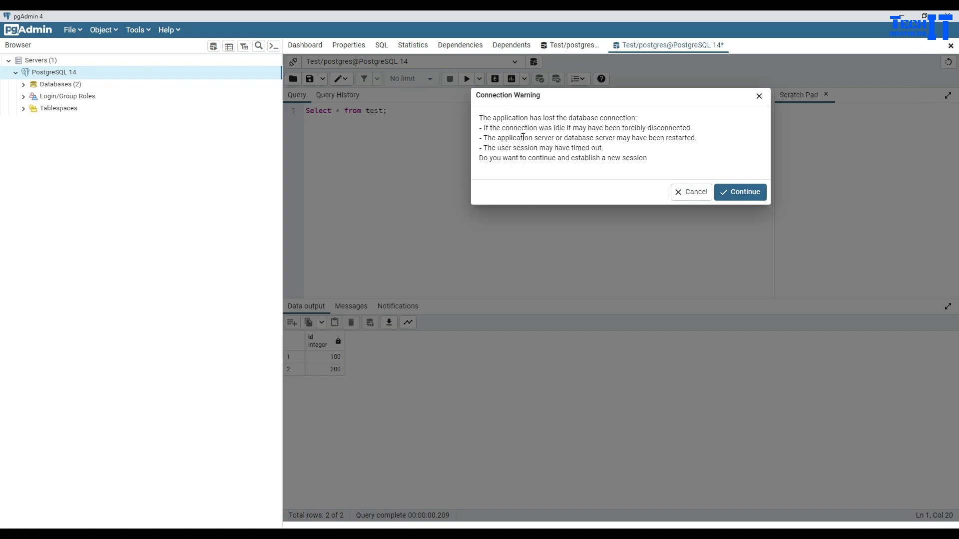
{"action": "left_click", "coordinate": [700, 196]}
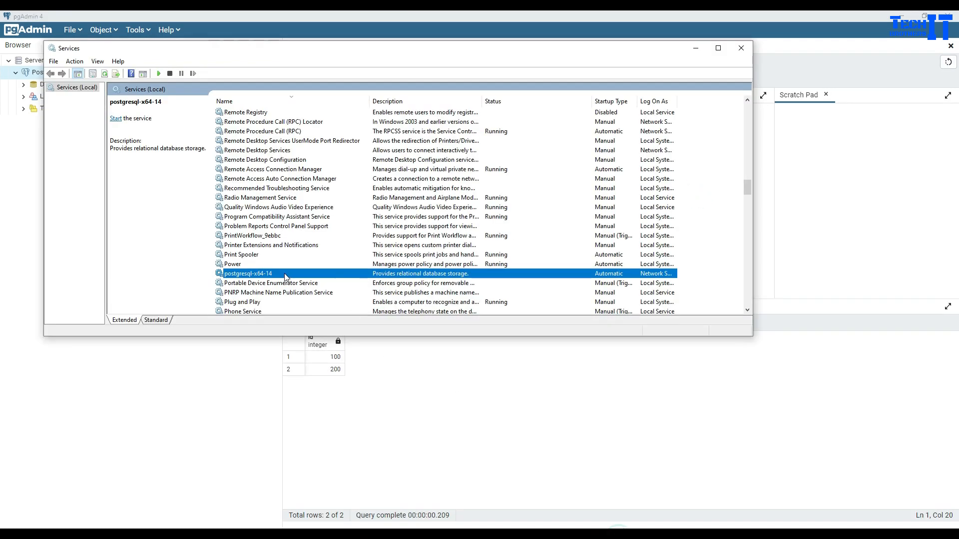
{"action": "right_click", "coordinate": [286, 274]}
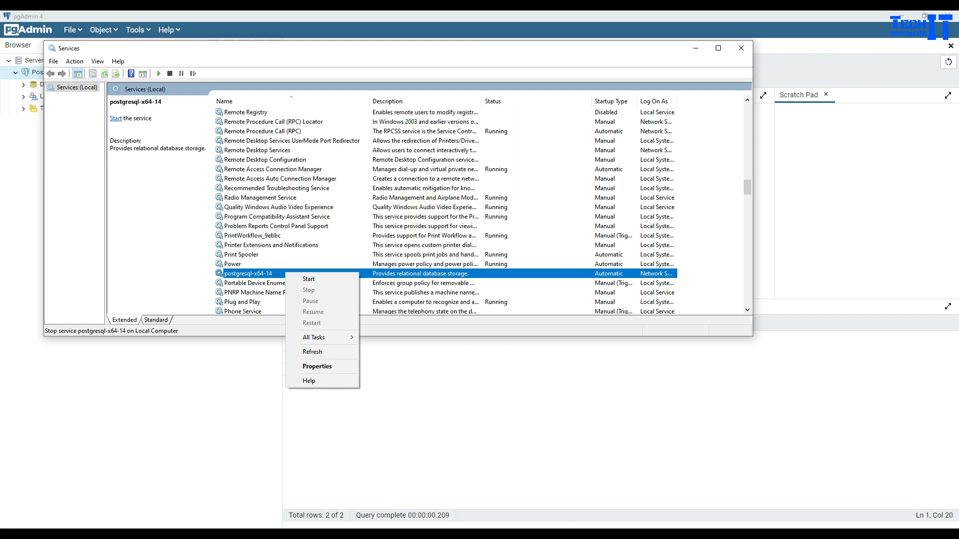
{"action": "left_click", "coordinate": [575, 532]}
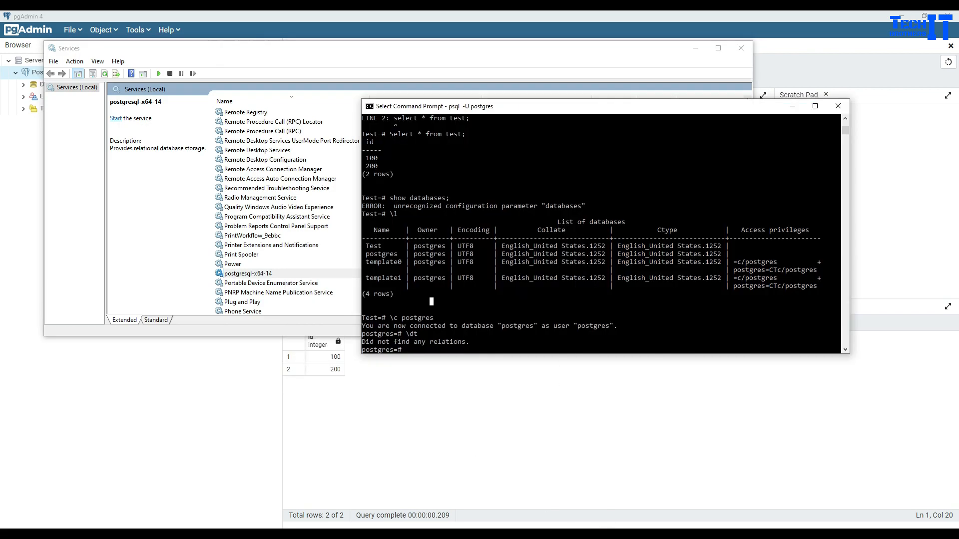
{"action": "left_click", "coordinate": [554, 533]}
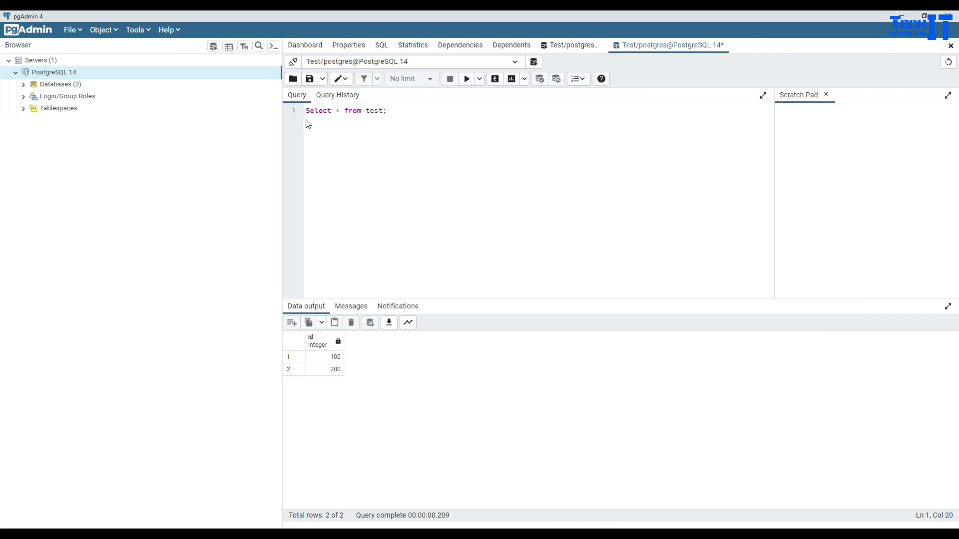